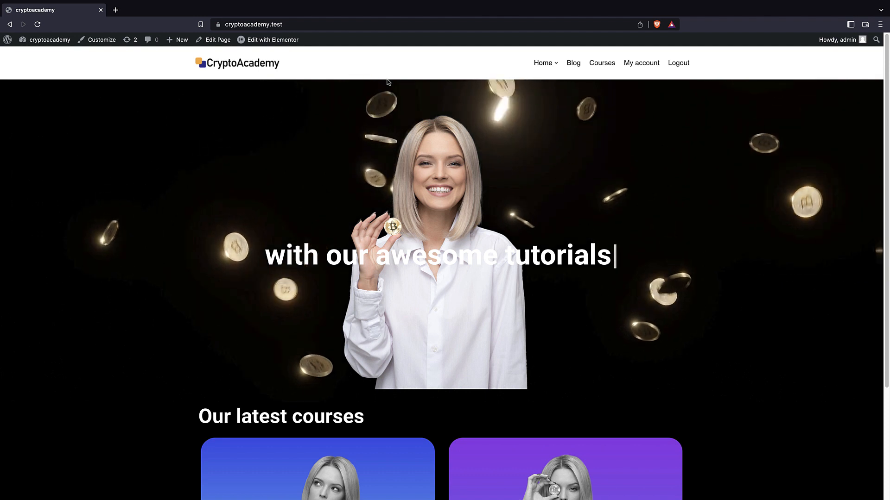
# Open the Theme Builder from the site's WordPress admin area.
pyautogui.moveTo(8, 39)
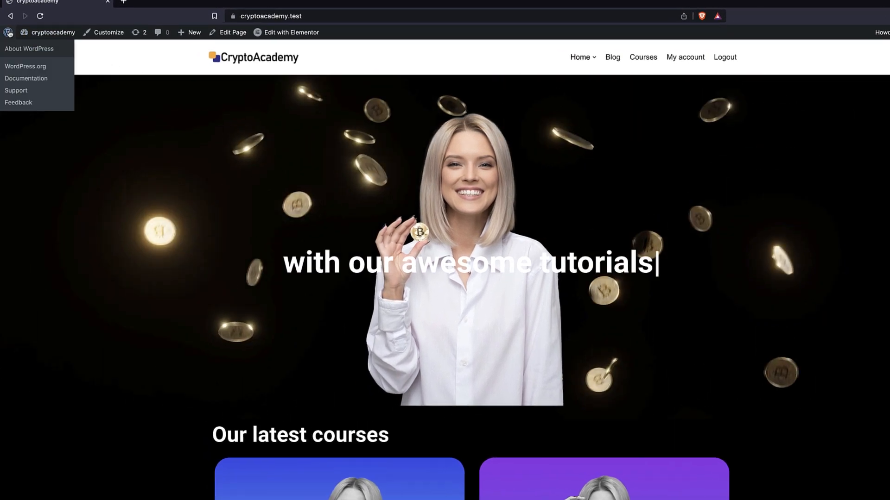
pyautogui.click(29, 48)
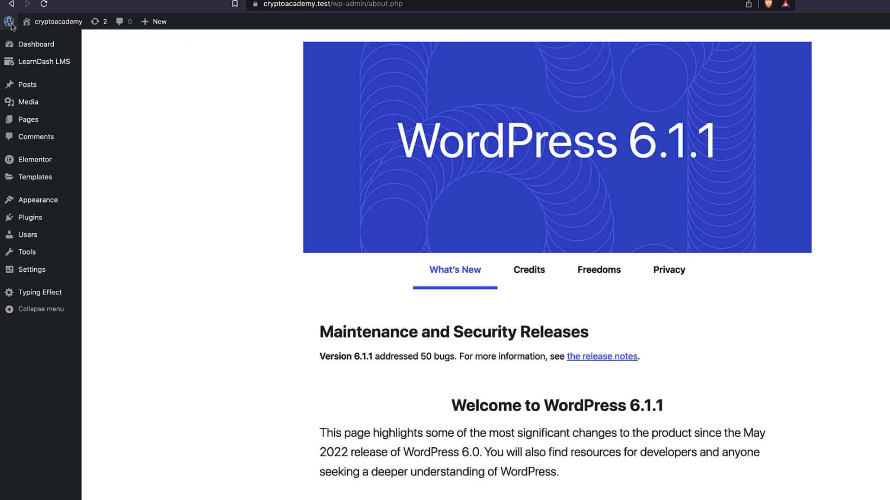
pyautogui.moveTo(41, 101)
pyautogui.moveTo(46, 180)
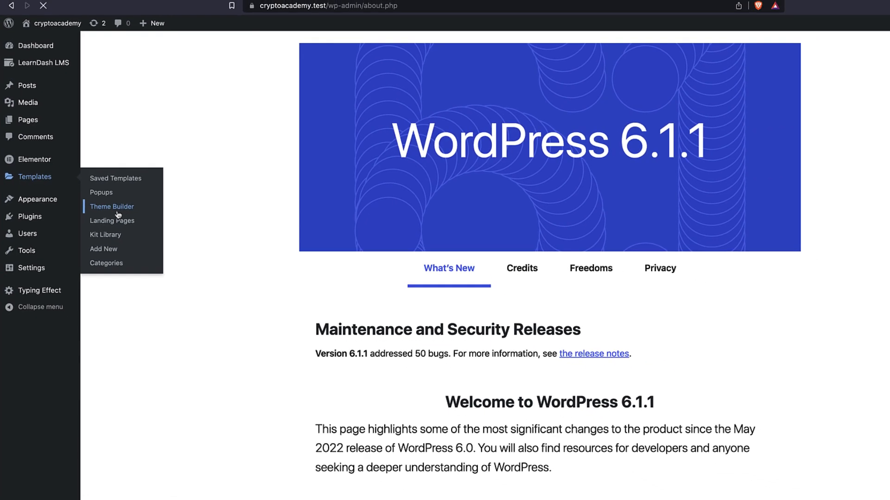
pyautogui.click(123, 213)
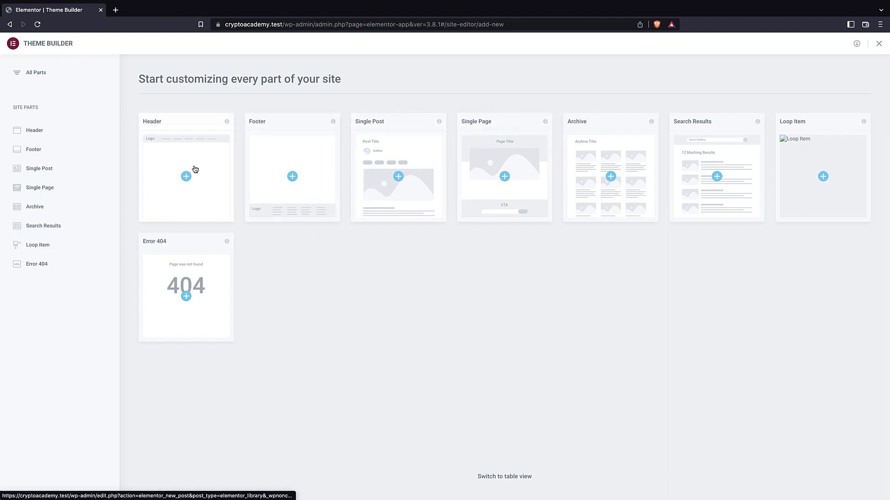
# Create a new Header template and dismiss the library of ready-made header blocks.
pyautogui.click(170, 160)
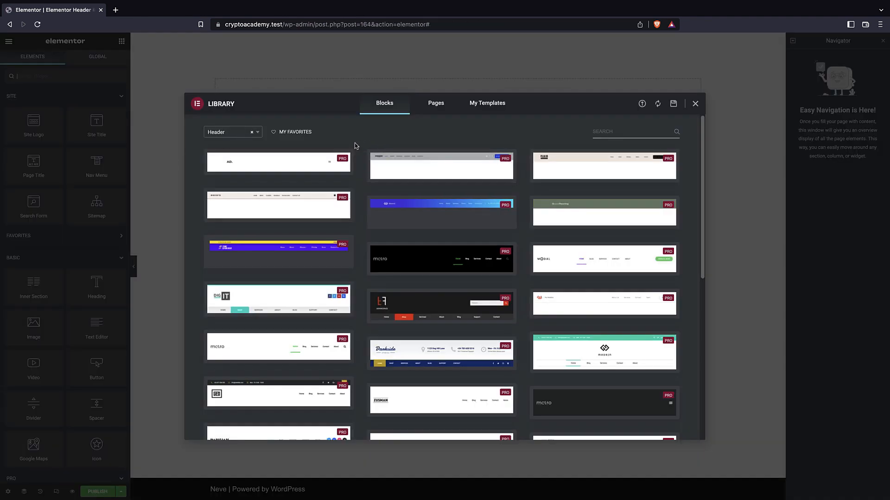
pyautogui.moveTo(344, 267)
pyautogui.moveTo(371, 222)
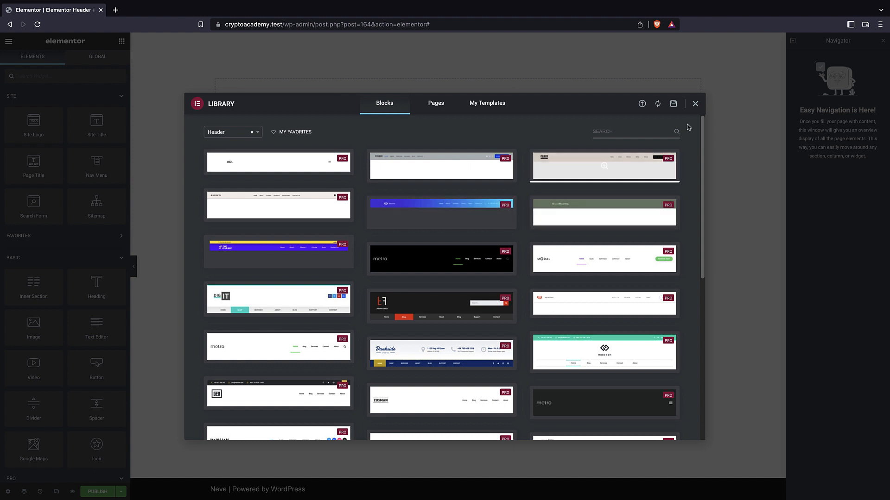
pyautogui.click(694, 104)
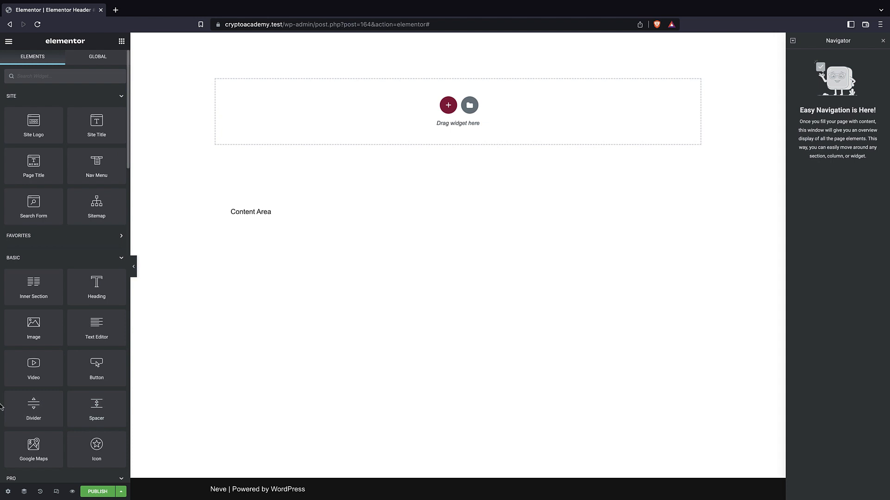
# Add a section with two equal columns to the header template and check its columns in the structure tree.
pyautogui.click(450, 104)
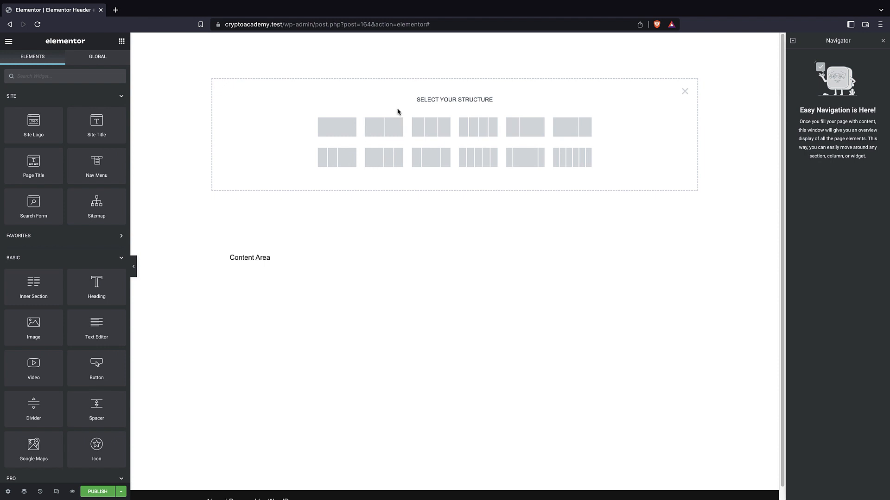
pyautogui.click(393, 131)
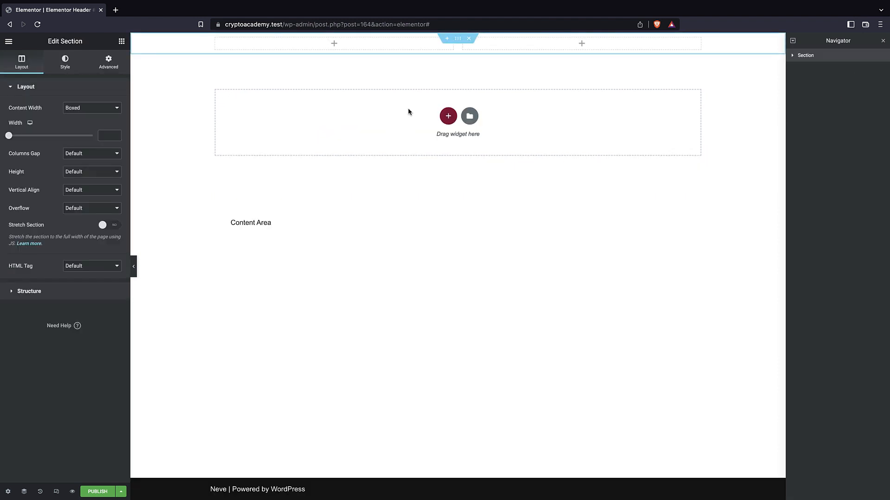
pyautogui.click(791, 55)
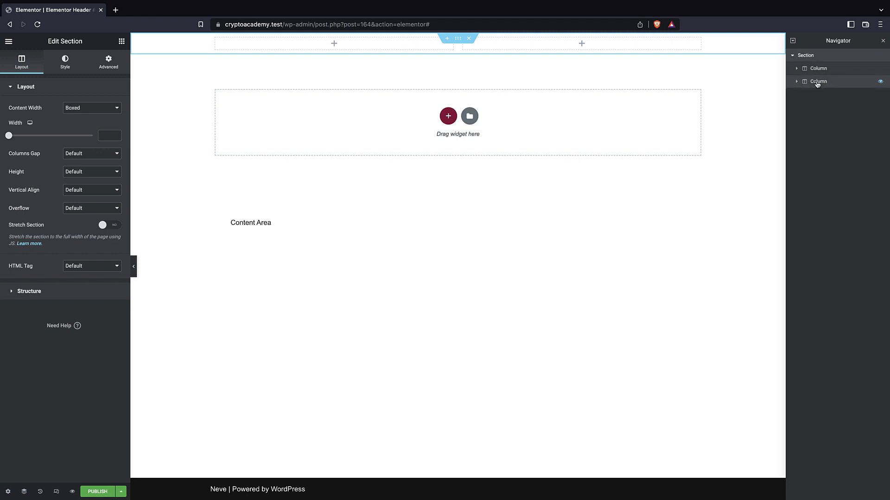
pyautogui.click(792, 56)
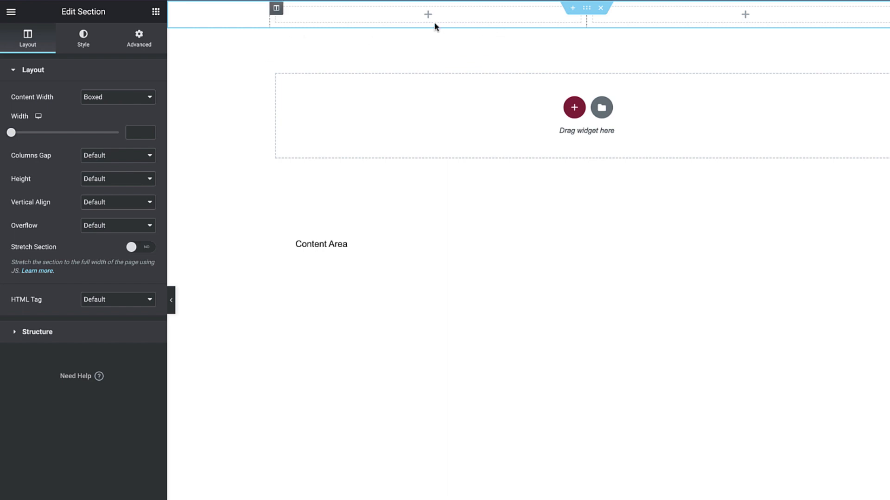
# Compare the Boxed and Full Width content widths on the header section and set it to Full Width.
pyautogui.click(121, 98)
pyautogui.click(120, 107)
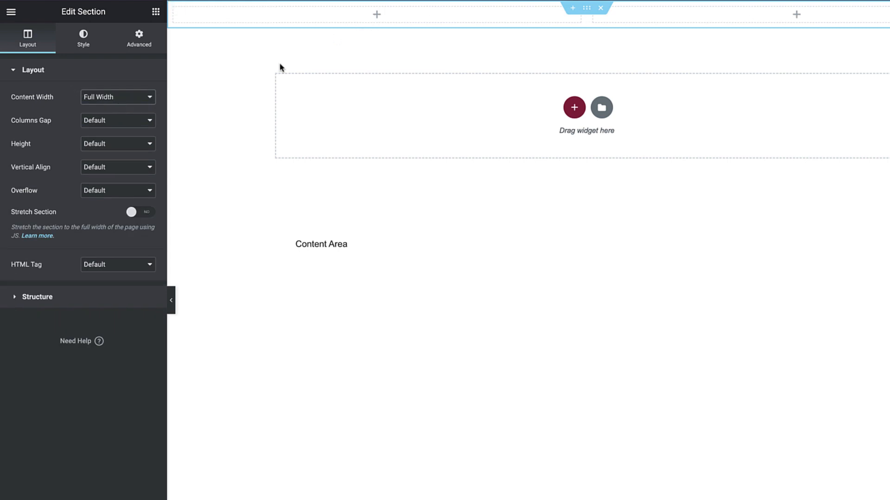
pyautogui.click(144, 98)
pyautogui.click(119, 96)
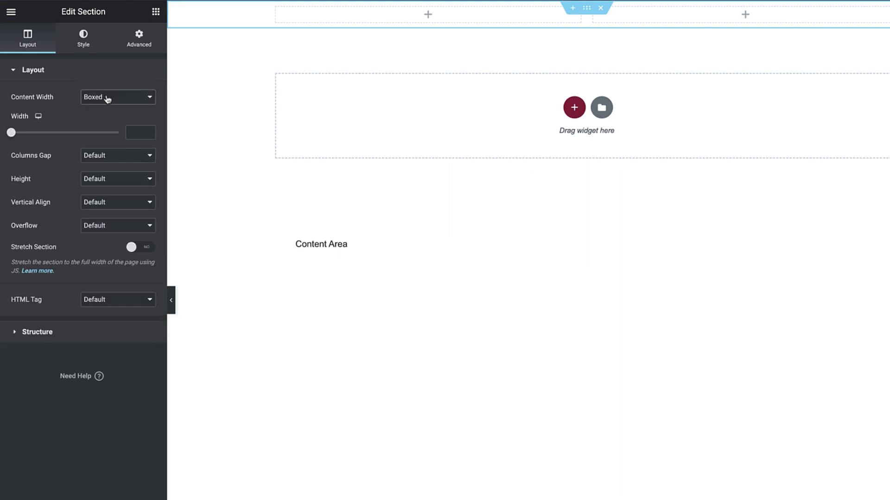
pyautogui.click(111, 98)
pyautogui.click(108, 110)
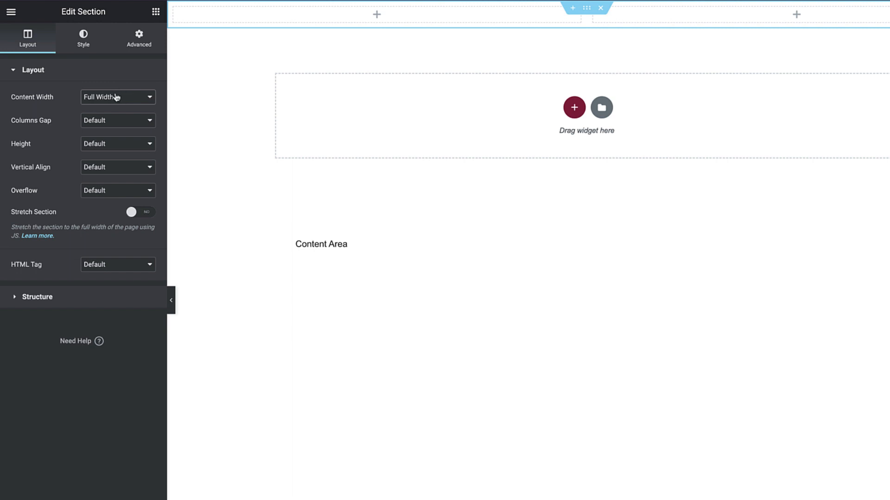
# Add an image widget showing cropped-LOGO.png to the first column and narrow that column to about a quarter of the section.
pyautogui.click(155, 13)
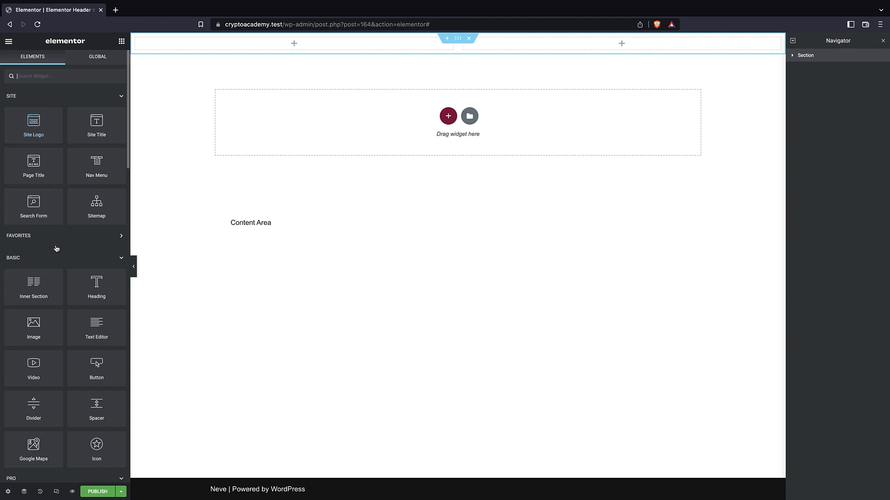
pyautogui.moveTo(27, 335); pyautogui.dragTo(297, 46)
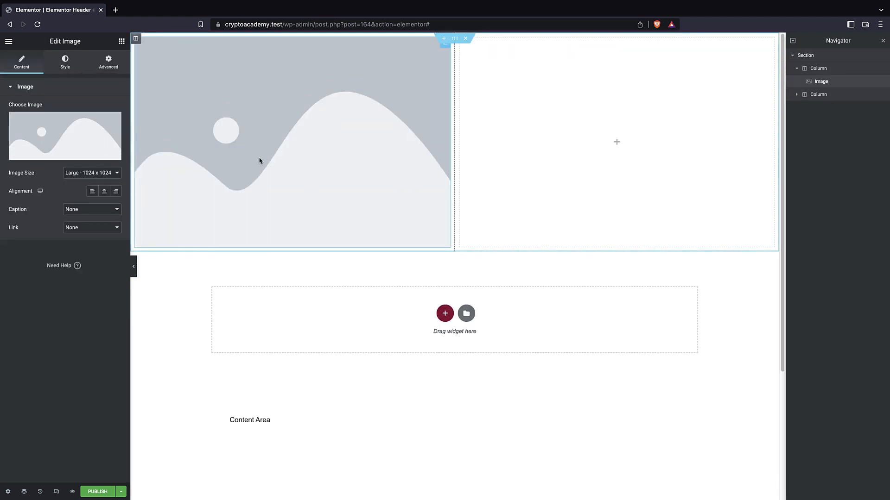
pyautogui.click(91, 139)
pyautogui.click(158, 158)
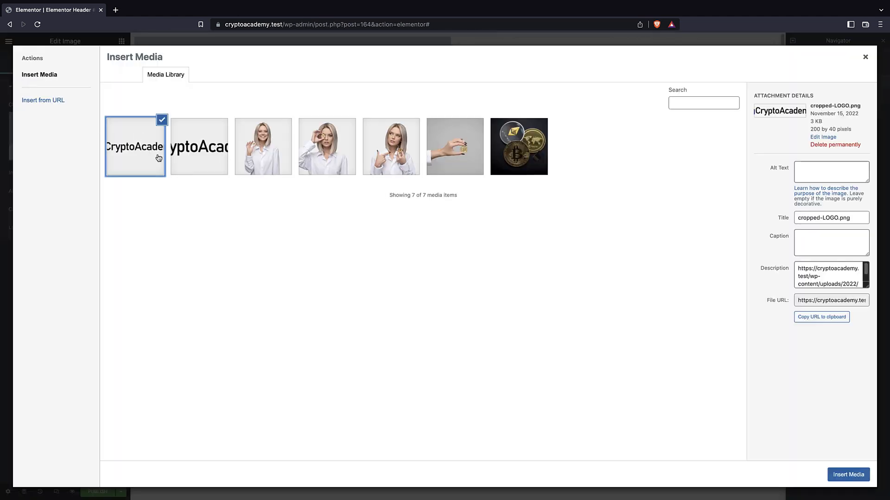
pyautogui.click(848, 474)
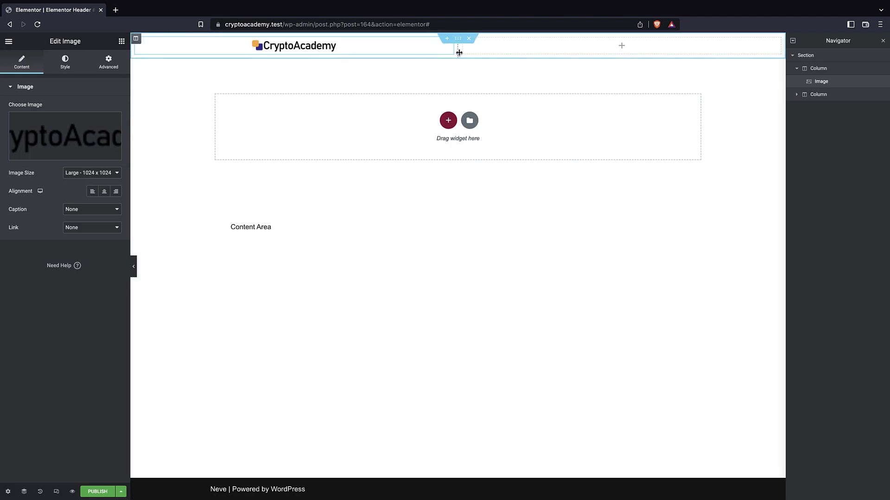
pyautogui.moveTo(458, 55); pyautogui.dragTo(297, 52)
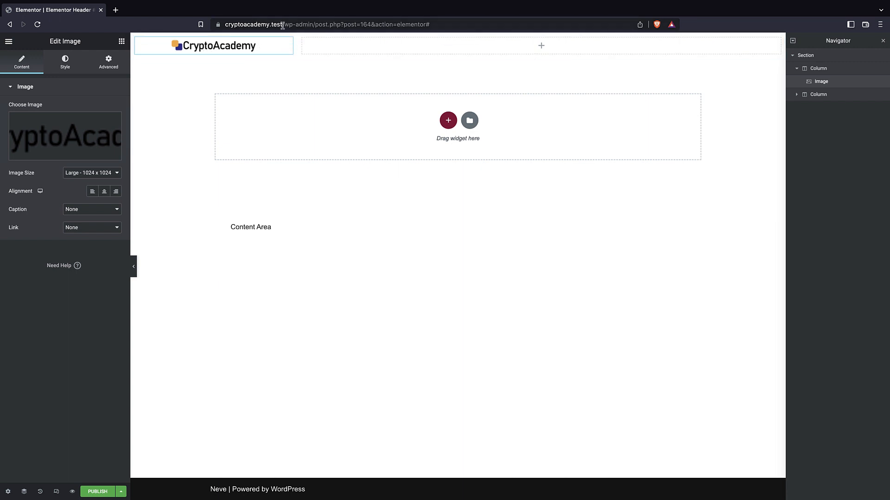
pyautogui.moveTo(283, 24); pyautogui.dragTo(225, 25)
pyautogui.hotkey('ctrl', 'c')
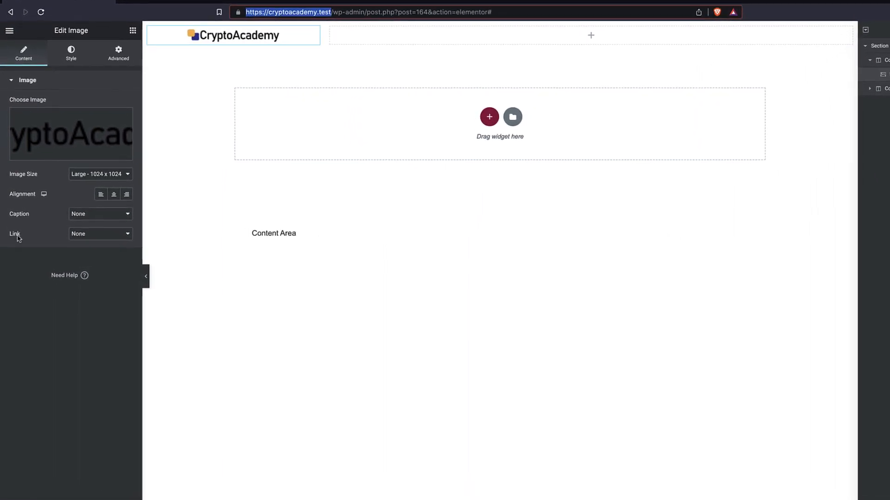
pyautogui.click(88, 236)
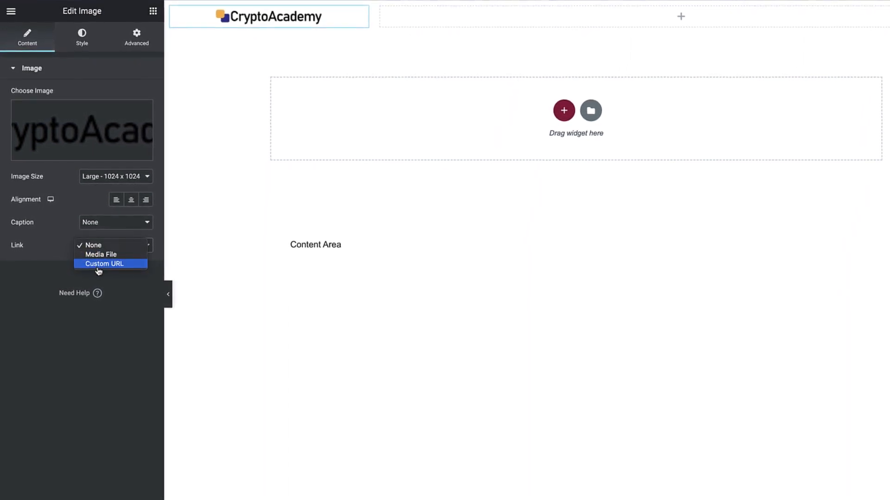
pyautogui.click(98, 265)
pyautogui.click(96, 267)
pyautogui.hotkey('ctrl', 'v')
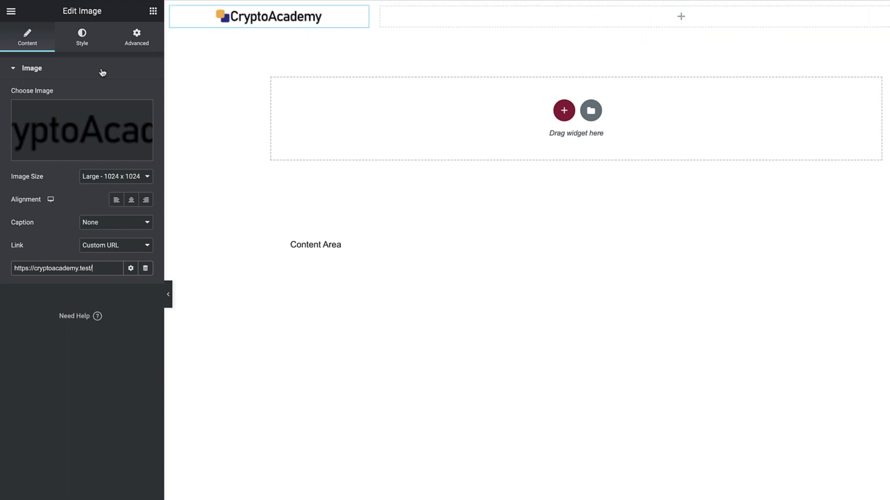
# Set the logo's normal-state saturation filter to 0 and view its hover-state CSS filters.
pyautogui.click(83, 42)
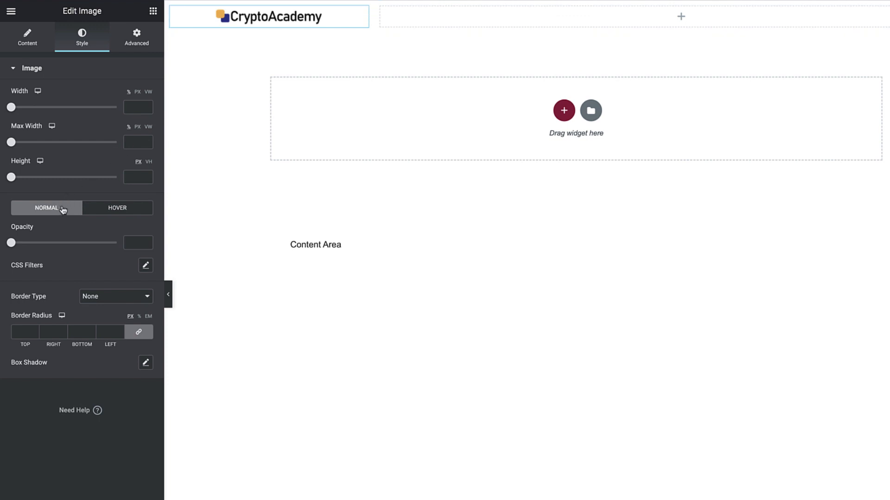
pyautogui.click(146, 266)
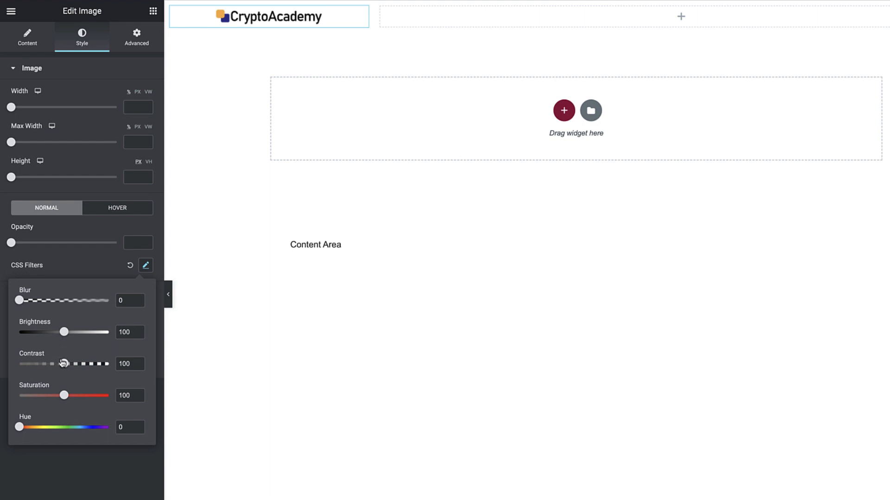
pyautogui.moveTo(64, 397); pyautogui.dragTo(2, 412)
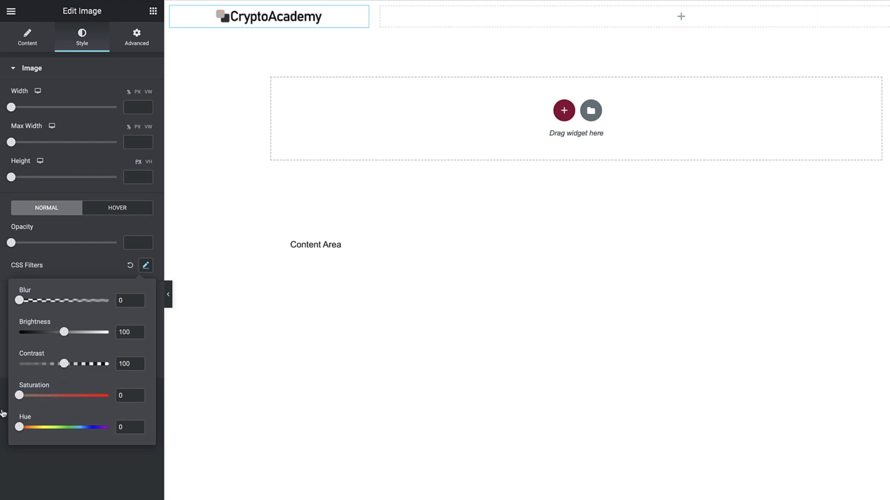
pyautogui.click(2, 413)
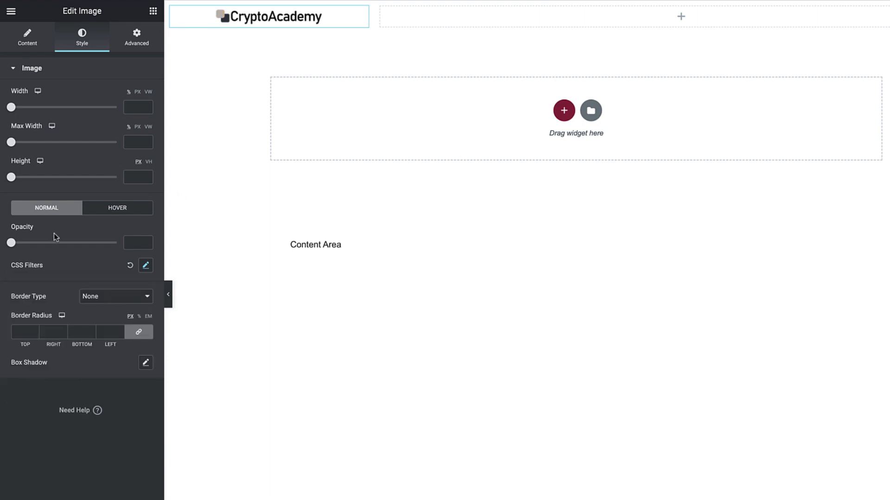
pyautogui.click(106, 214)
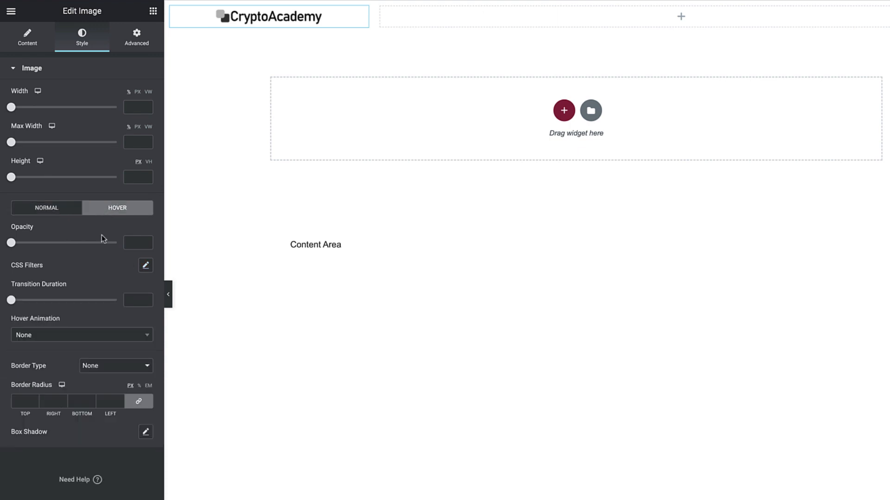
pyautogui.click(145, 265)
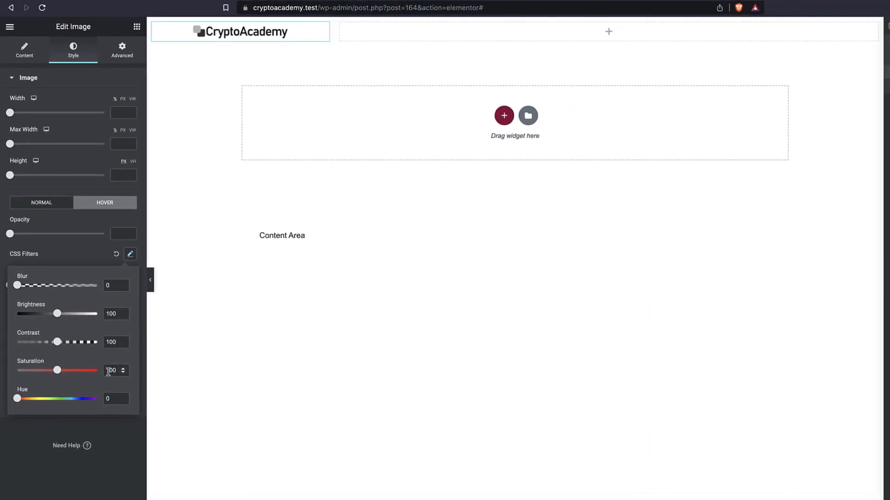
pyautogui.click(235, 57)
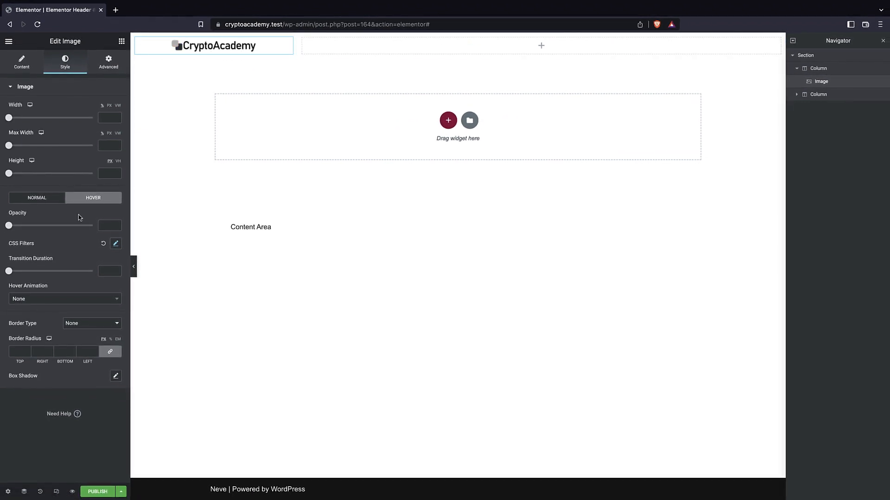
# Restore the logo's normal-state saturation filter to 100.
pyautogui.click(38, 199)
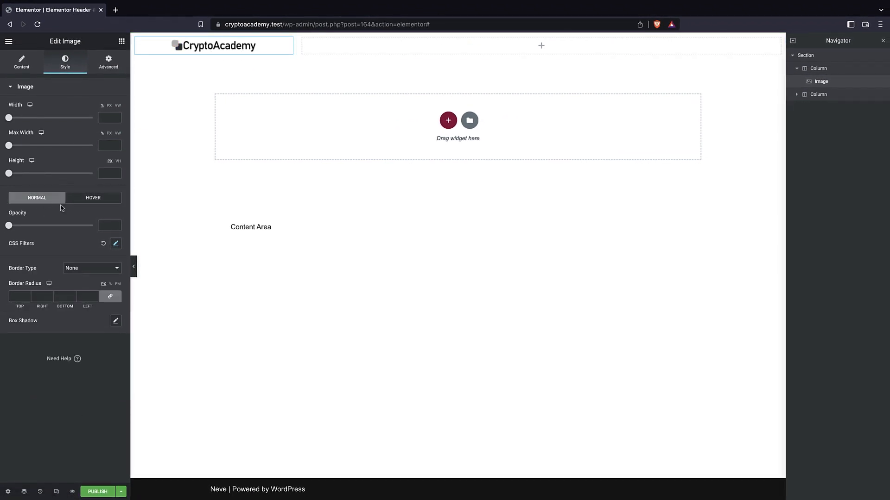
pyautogui.click(116, 245)
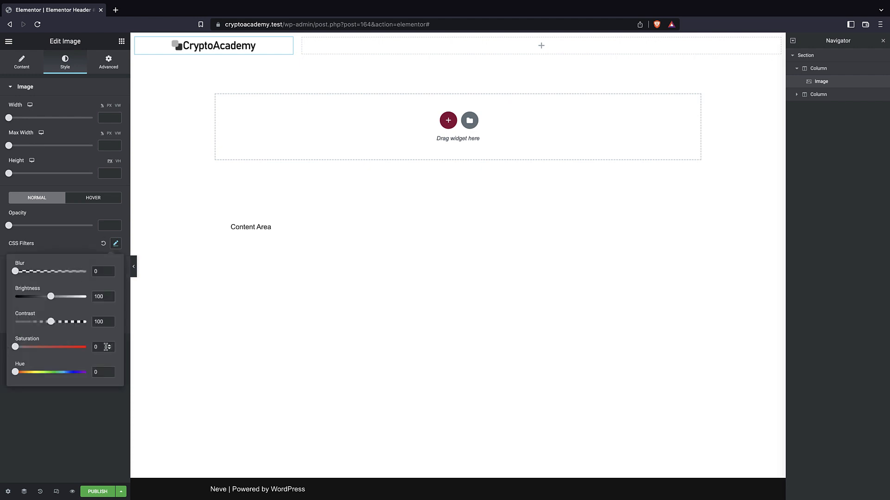
pyautogui.doubleClick(100, 347)
pyautogui.write('100')
# Set the logo's hover-state CSS filters to saturation 157 and brightness 109.
pyautogui.click(80, 200)
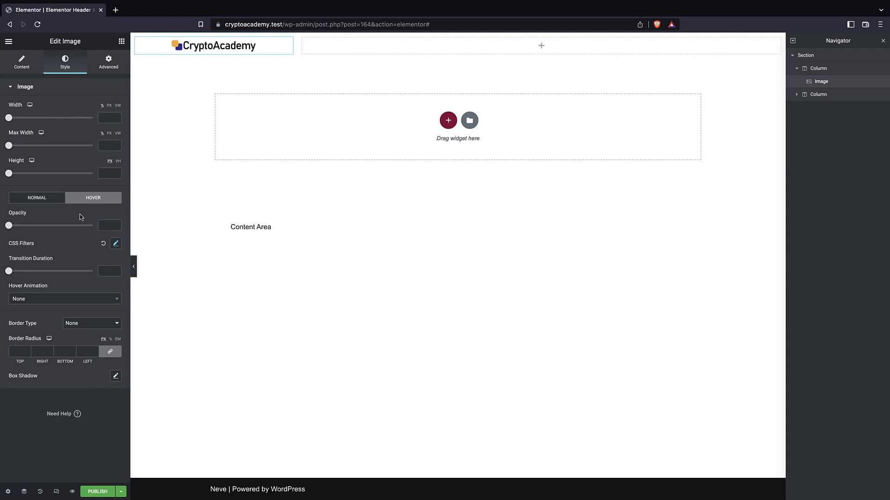
pyautogui.click(115, 244)
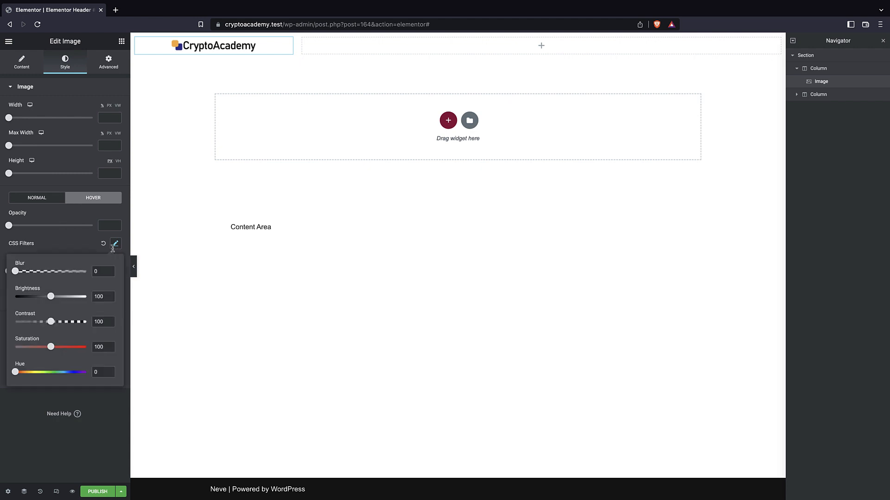
pyautogui.moveTo(51, 348); pyautogui.dragTo(71, 348)
pyautogui.moveTo(53, 298); pyautogui.dragTo(56, 299)
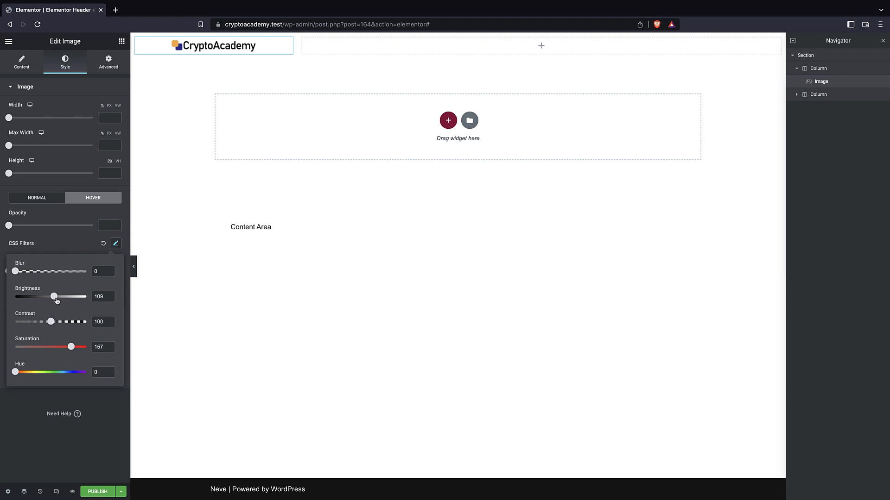
pyautogui.click(213, 56)
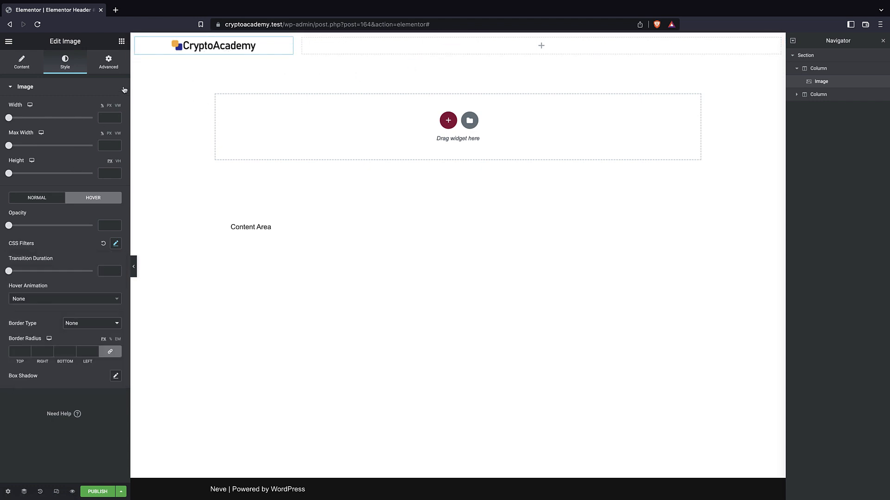
# Add a Nav Menu widget to the header's empty second column.
pyautogui.click(109, 62)
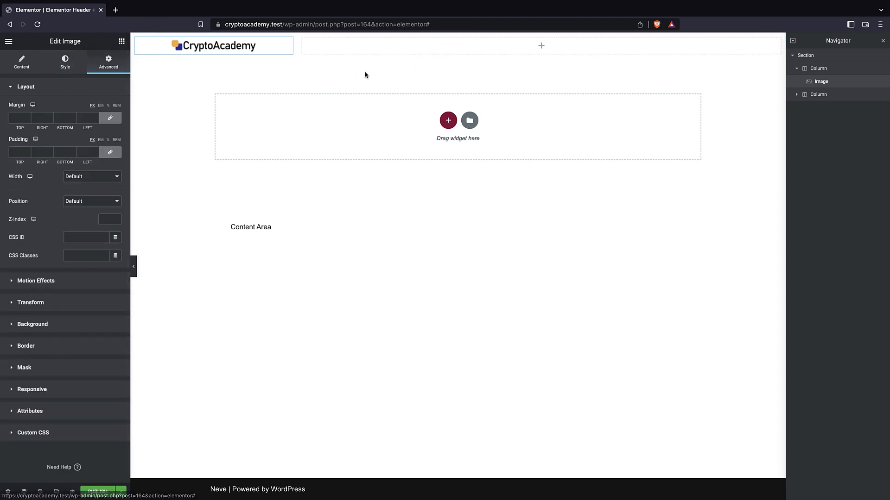
pyautogui.click(121, 41)
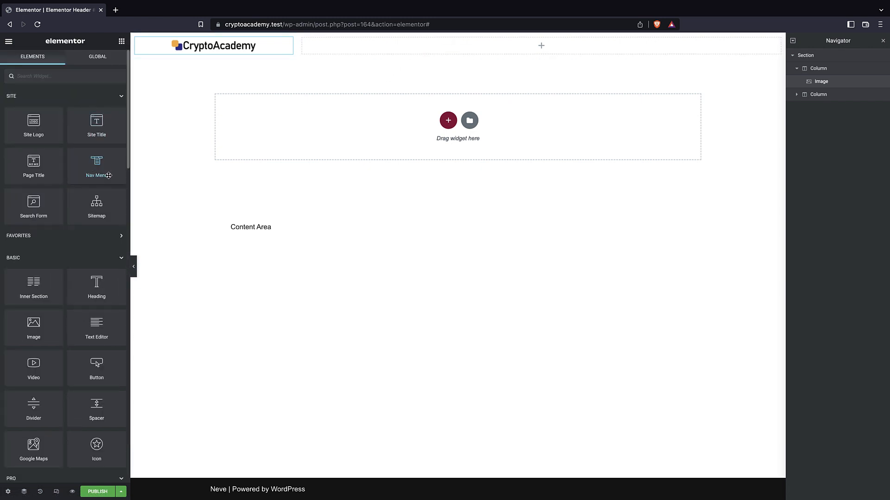
pyautogui.moveTo(107, 176); pyautogui.dragTo(498, 51)
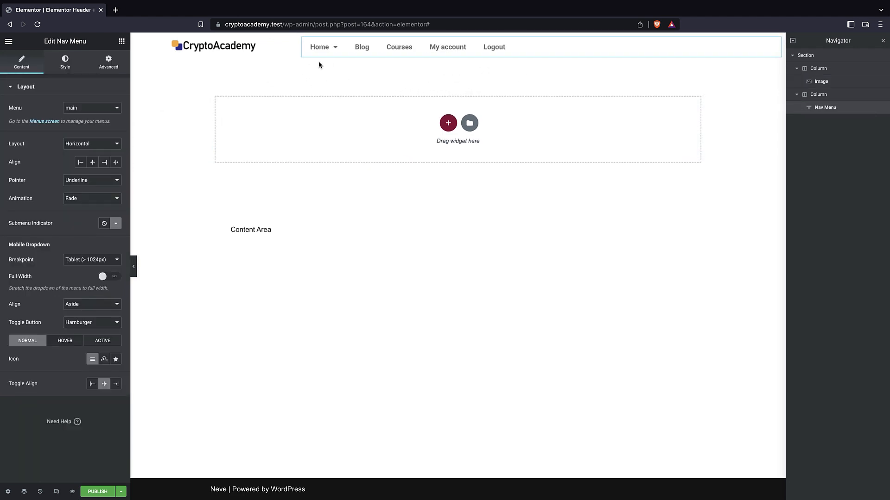
pyautogui.moveTo(338, 55)
# Try the Vertical and Dropdown layouts for the nav menu and return it to Horizontal.
pyautogui.click(73, 110)
pyautogui.click(68, 111)
pyautogui.click(82, 147)
pyautogui.click(84, 153)
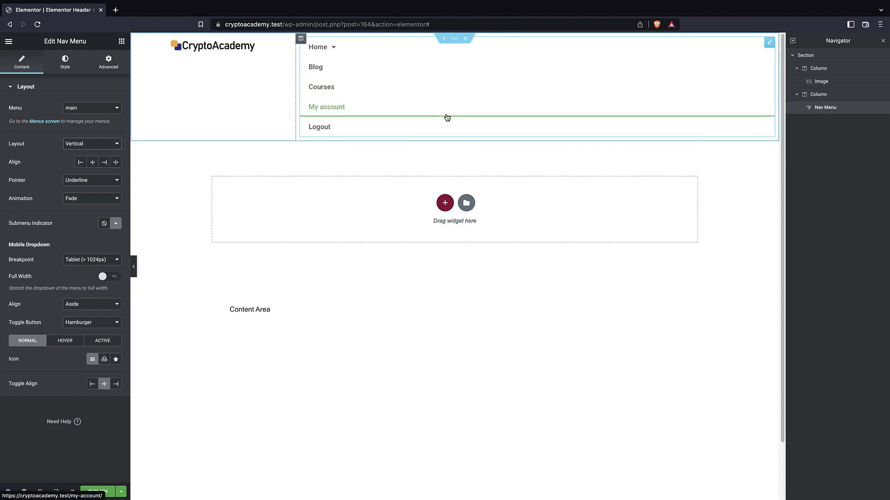
pyautogui.click(91, 145)
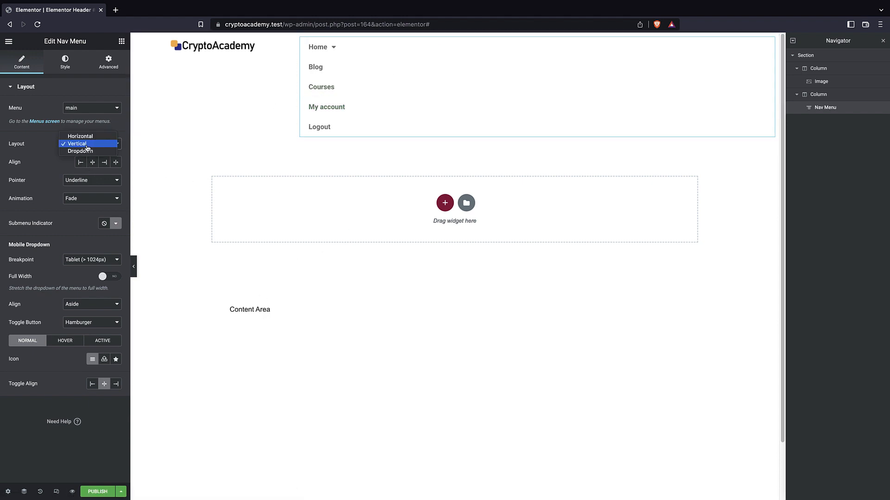
pyautogui.click(81, 152)
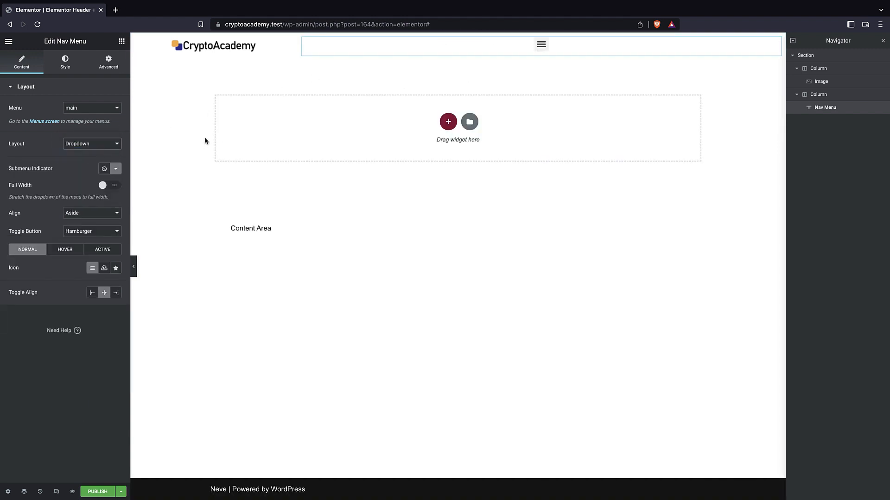
pyautogui.click(85, 112)
pyautogui.click(84, 111)
pyautogui.click(81, 142)
pyautogui.click(75, 131)
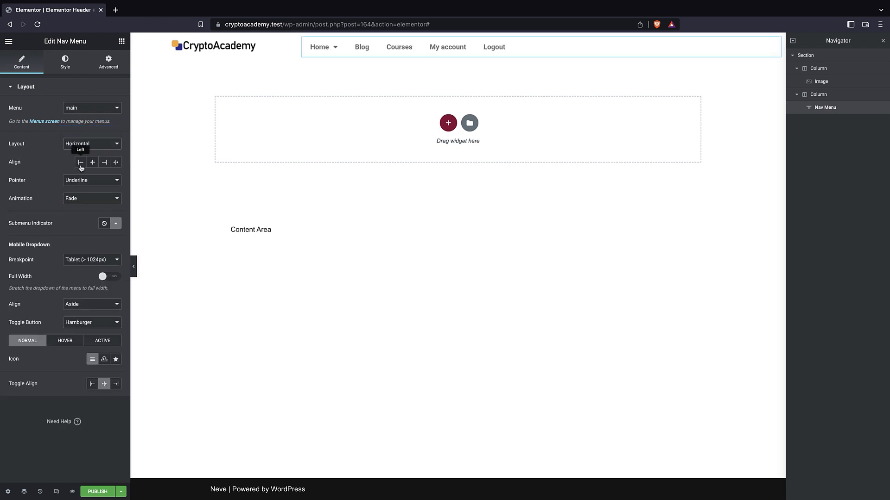
# Try left, center and right alignment for the nav menu and set its items to stretch across the full column width.
pyautogui.click(80, 163)
pyautogui.click(92, 165)
pyautogui.click(103, 164)
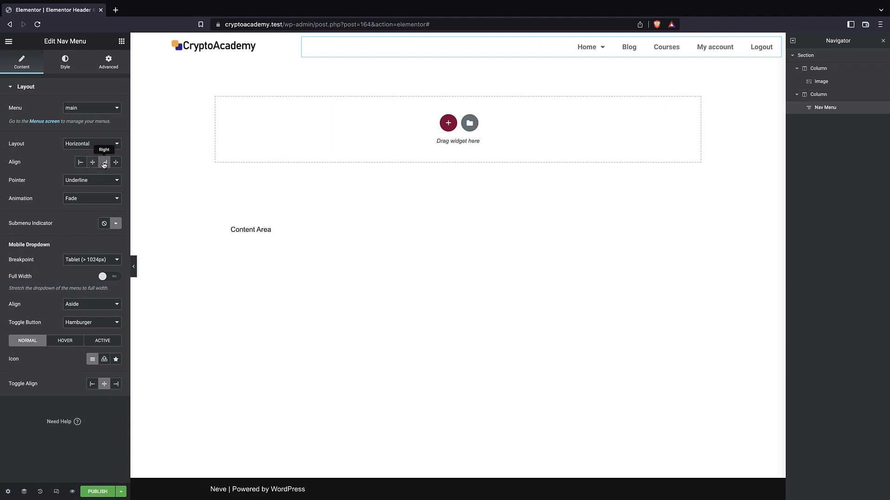
pyautogui.click(111, 165)
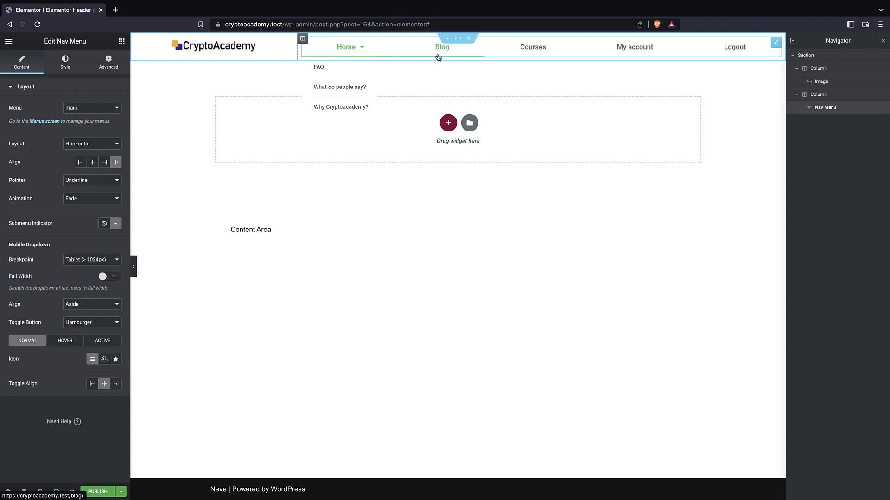
# Set the nav menu's pointer to Framed with the Draw animation and check the effect on the menu items.
pyautogui.click(92, 180)
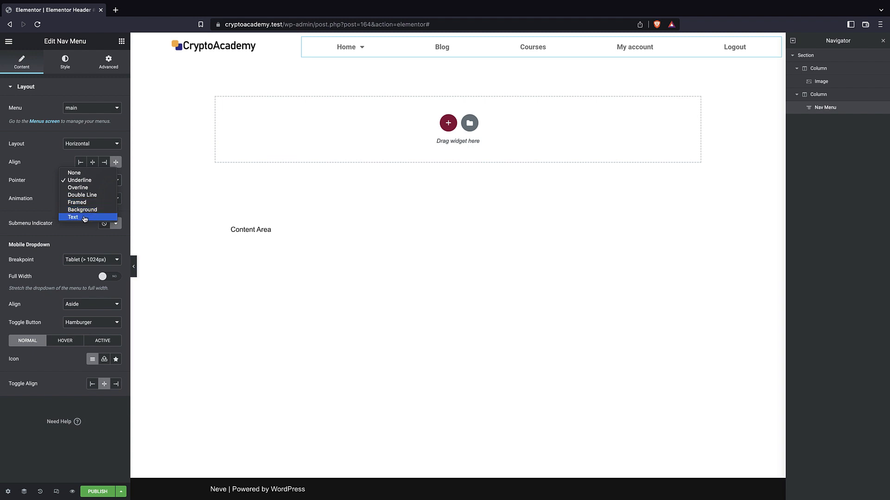
pyautogui.click(77, 202)
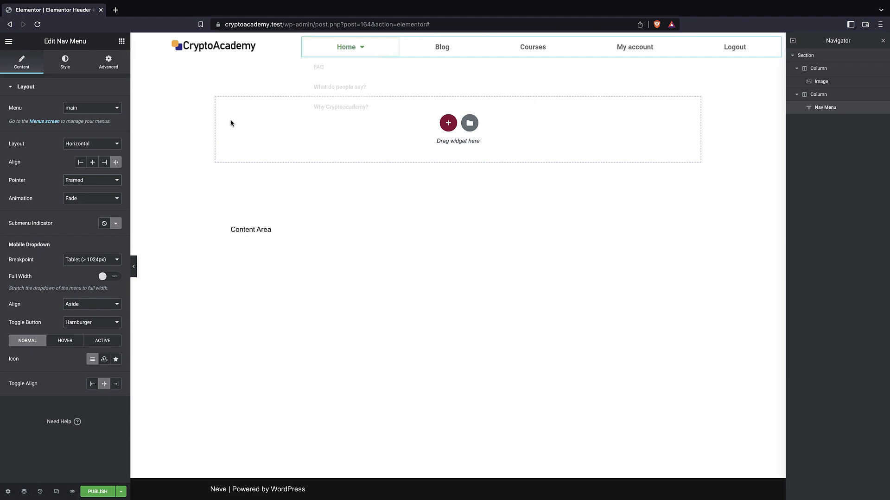
pyautogui.click(106, 200)
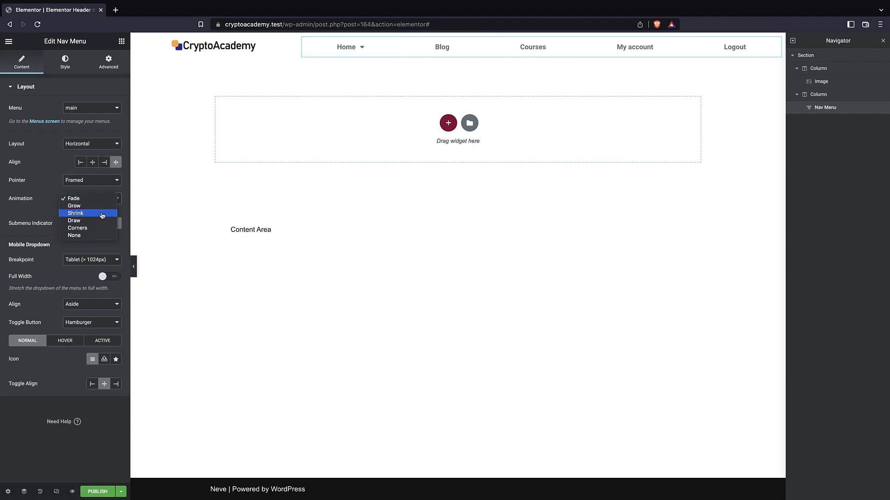
pyautogui.click(88, 224)
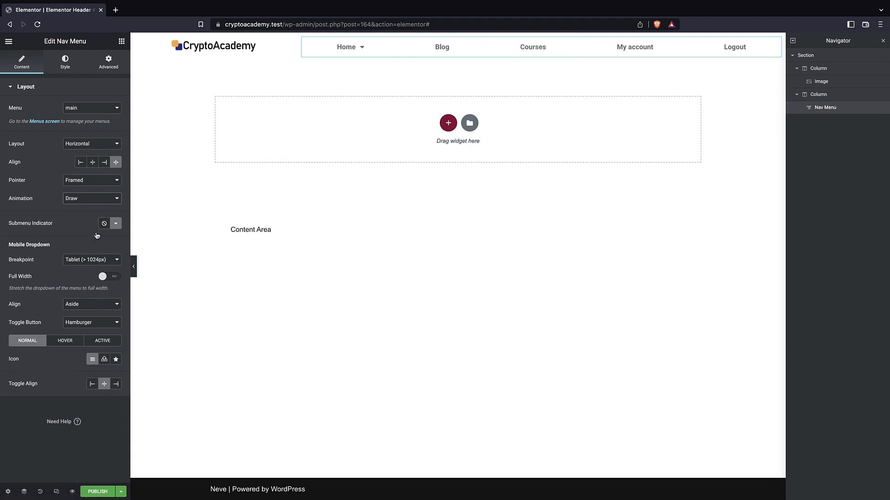
pyautogui.moveTo(366, 54)
# Look at the icon choices for the submenu indicator and the breakpoint options for the mobile dropdown.
pyautogui.click(116, 225)
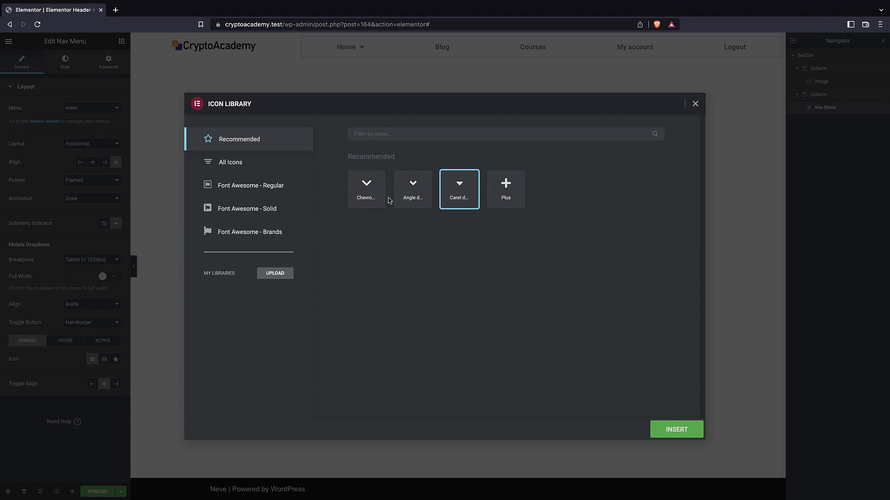
pyautogui.click(695, 104)
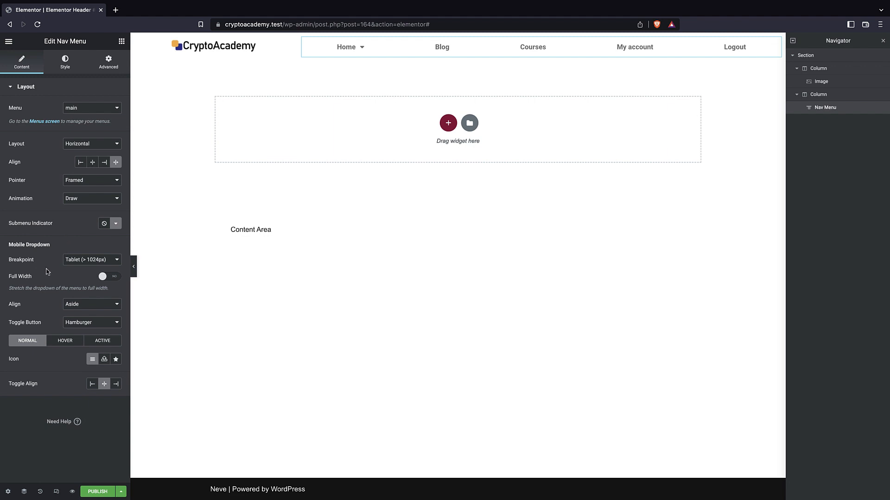
pyautogui.click(82, 265)
pyautogui.click(59, 269)
# Preview the header at tablet and mobile sizes, left-align the menu's toggle button, and return to the desktop view.
pyautogui.click(56, 491)
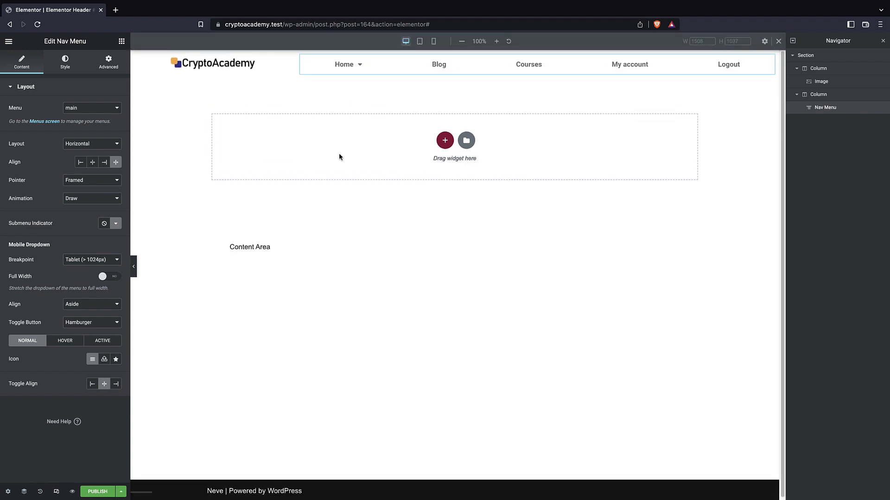
pyautogui.click(419, 41)
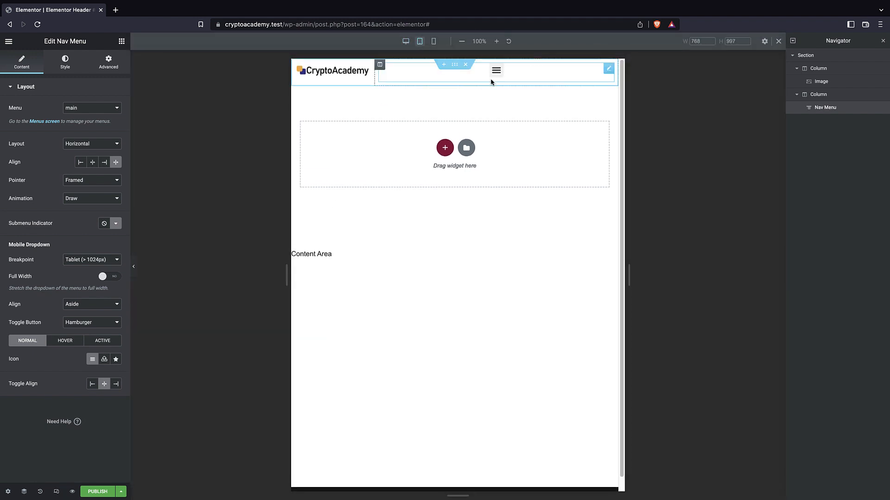
pyautogui.click(433, 46)
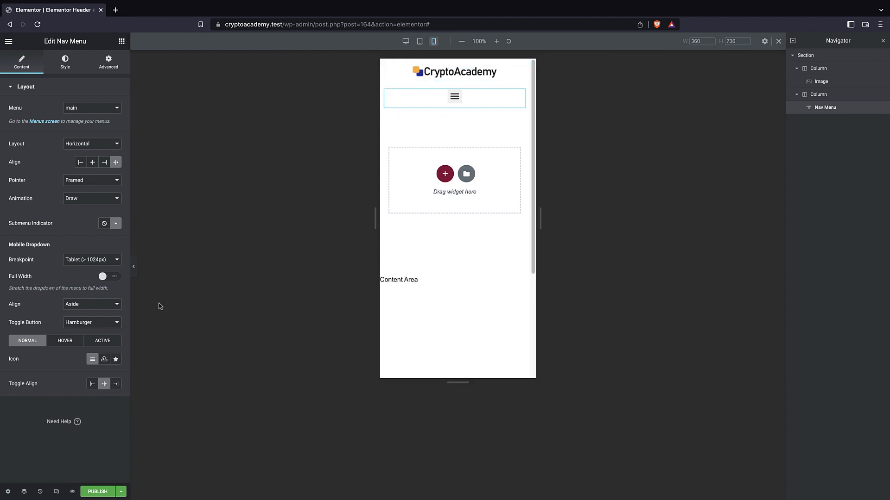
pyautogui.click(92, 385)
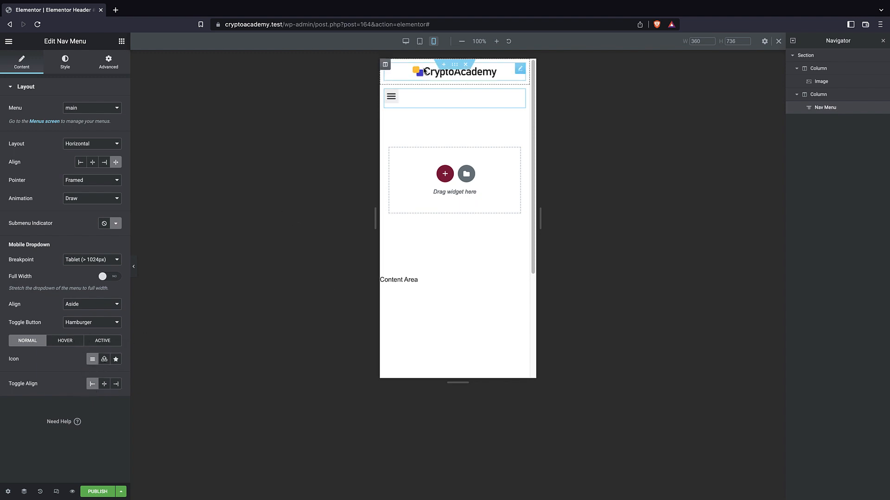
pyautogui.click(405, 41)
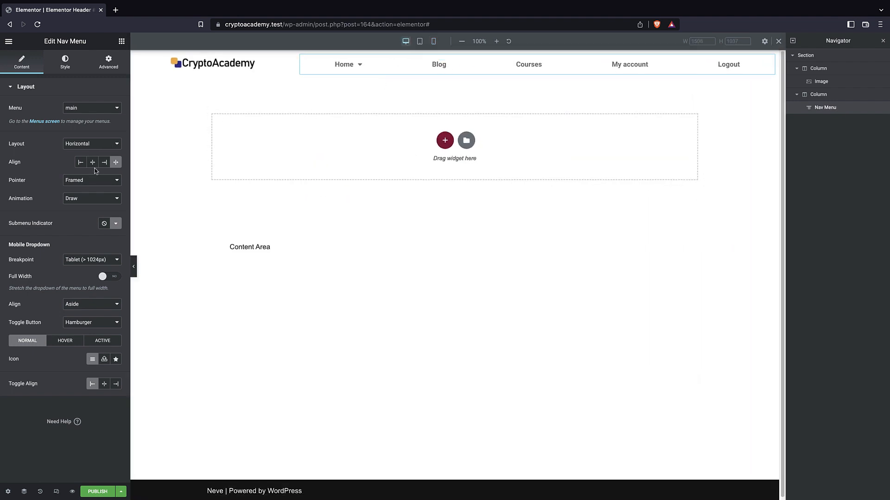
# Set the main menu's normal-state text color to #000000.
pyautogui.click(65, 64)
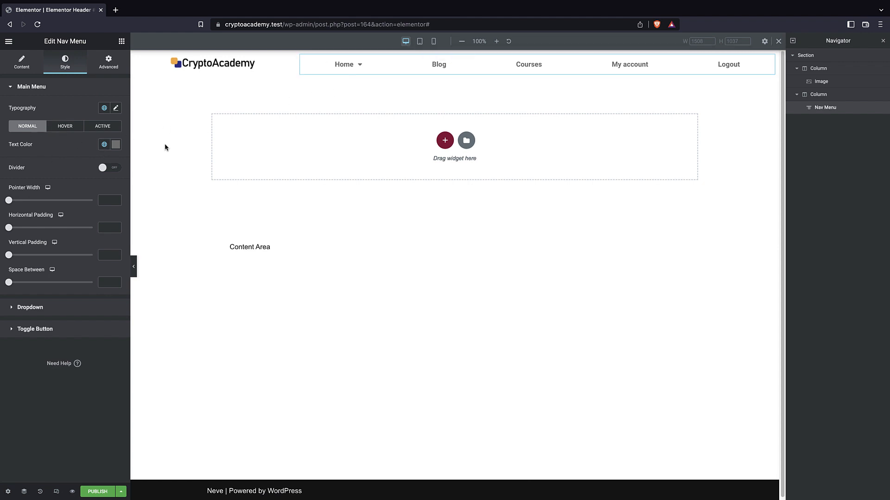
pyautogui.click(117, 146)
pyautogui.write('#000000')
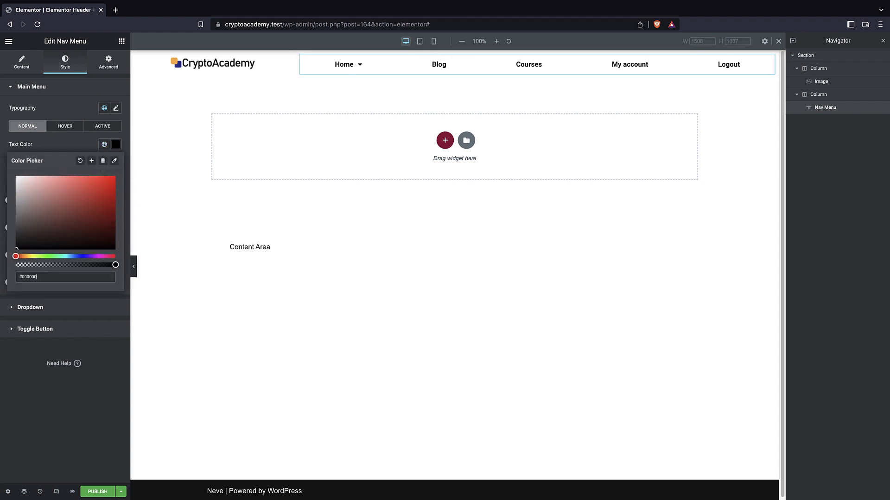
pyautogui.click(72, 89)
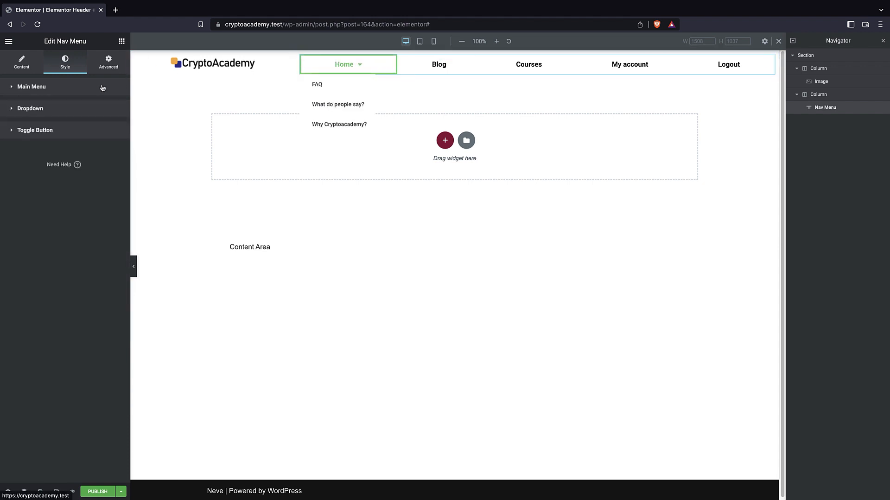
pyautogui.click(9, 89)
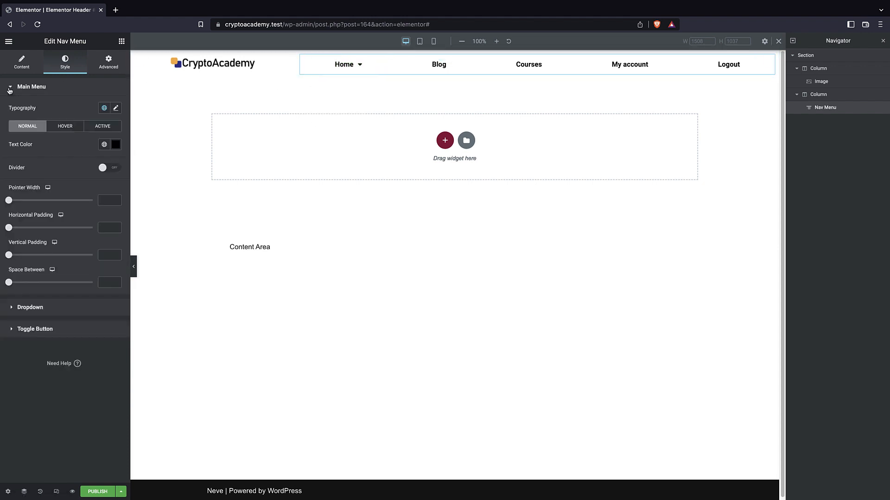
# Turn on the divider between the main menu items and view the submenu's dropdown style settings.
pyautogui.click(111, 169)
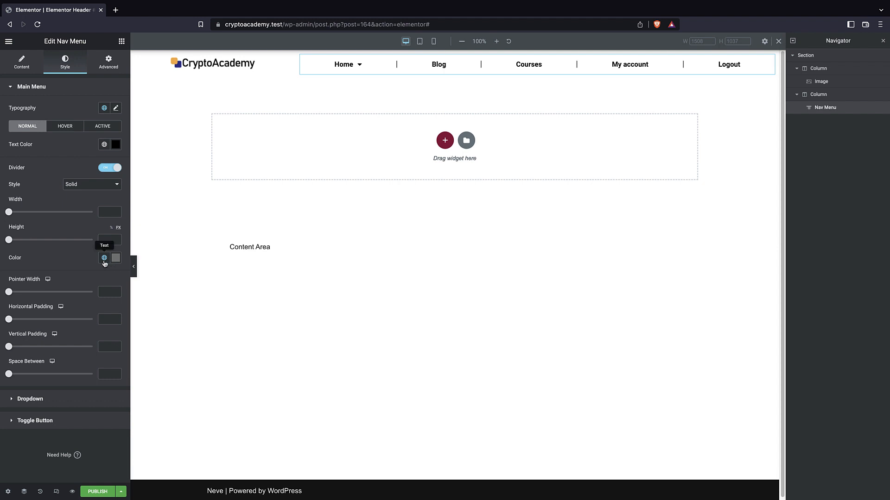
pyautogui.click(81, 398)
pyautogui.moveTo(354, 66)
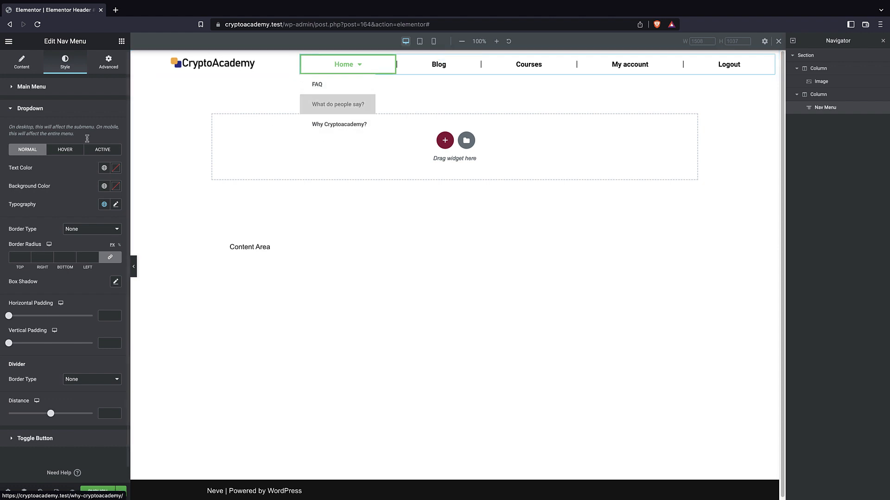
pyautogui.click(42, 88)
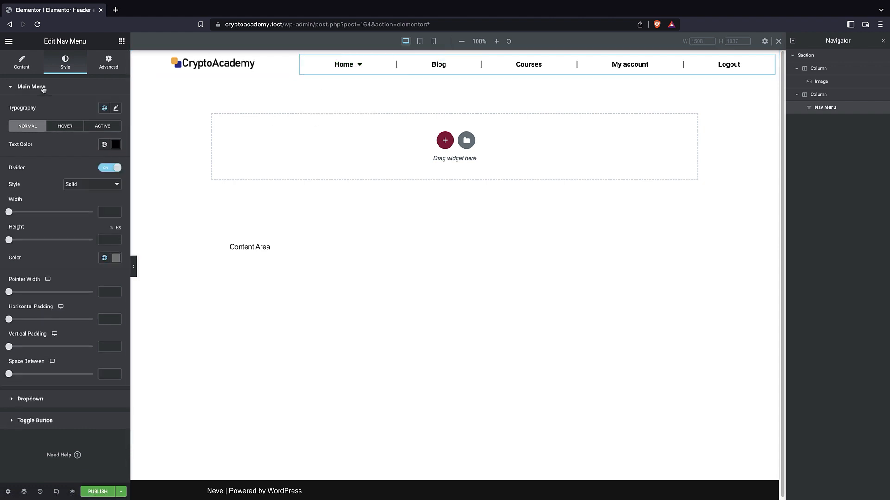
# Set the main menu's hover-state text color to the logo's dark blue, #2C3494, by sampling it from the logo.
pyautogui.click(59, 127)
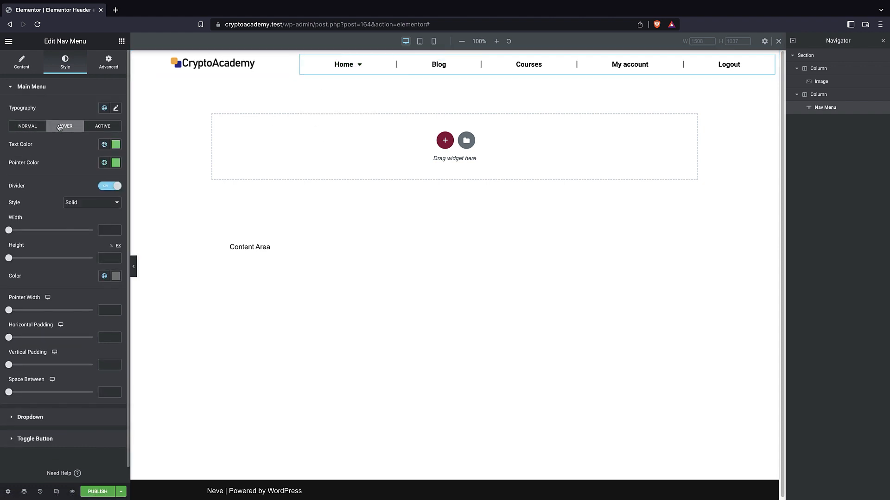
pyautogui.click(116, 145)
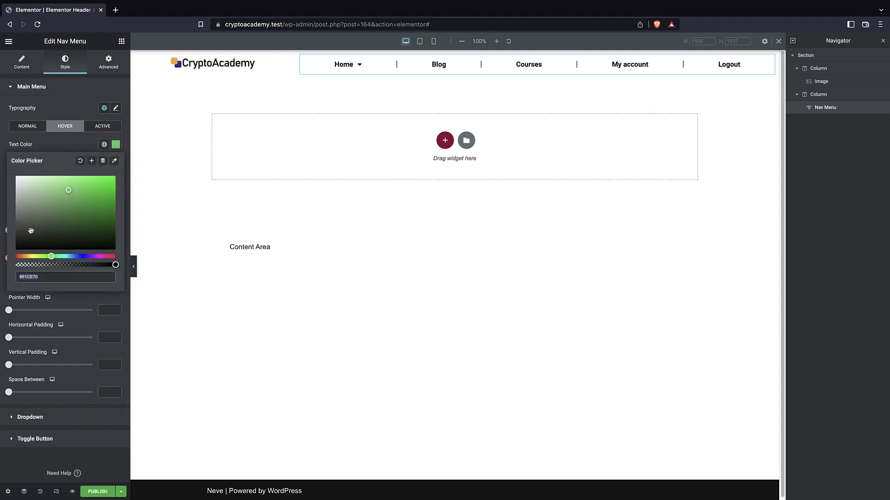
pyautogui.click(92, 256)
pyautogui.moveTo(77, 194); pyautogui.dragTo(89, 204)
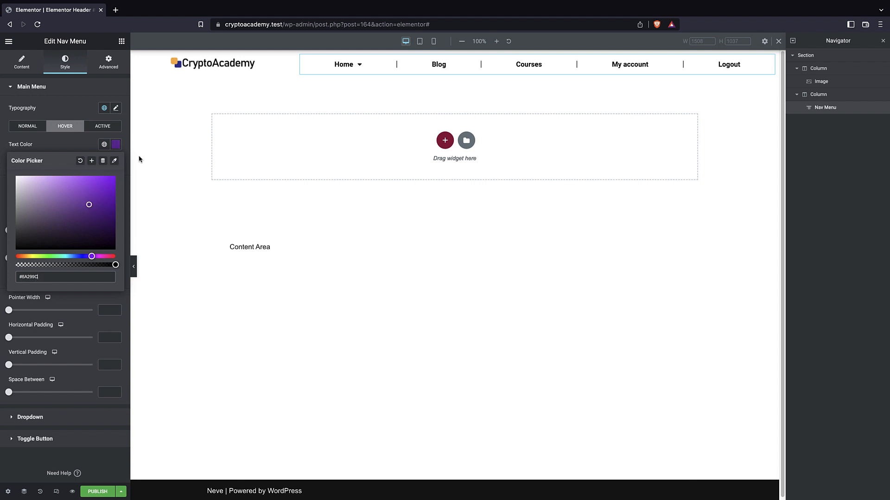
pyautogui.click(115, 161)
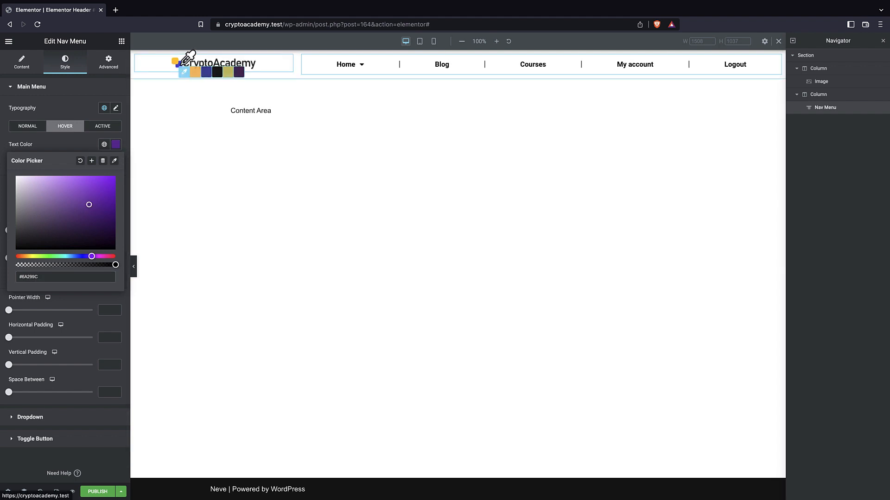
pyautogui.click(180, 67)
pyautogui.rightClick(206, 74)
pyautogui.click(202, 76)
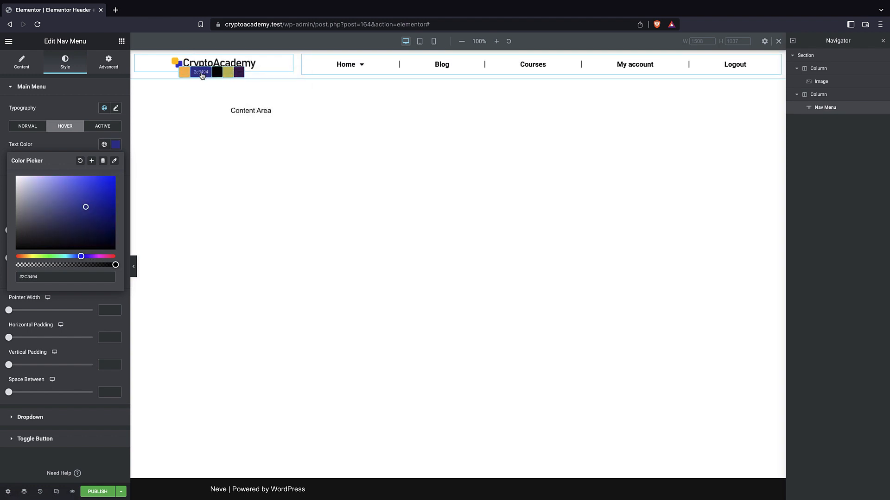
pyautogui.click(115, 144)
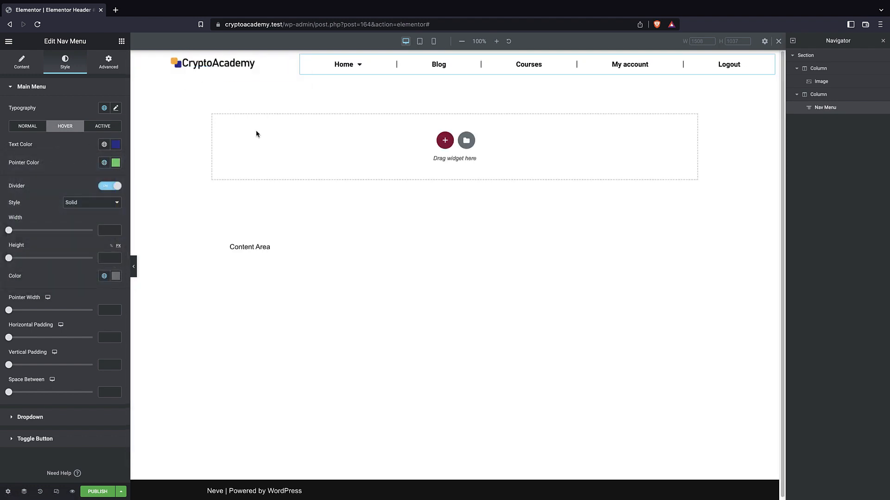
pyautogui.click(116, 163)
pyautogui.click(115, 145)
pyautogui.doubleClick(45, 279)
pyautogui.click(115, 145)
pyautogui.click(116, 163)
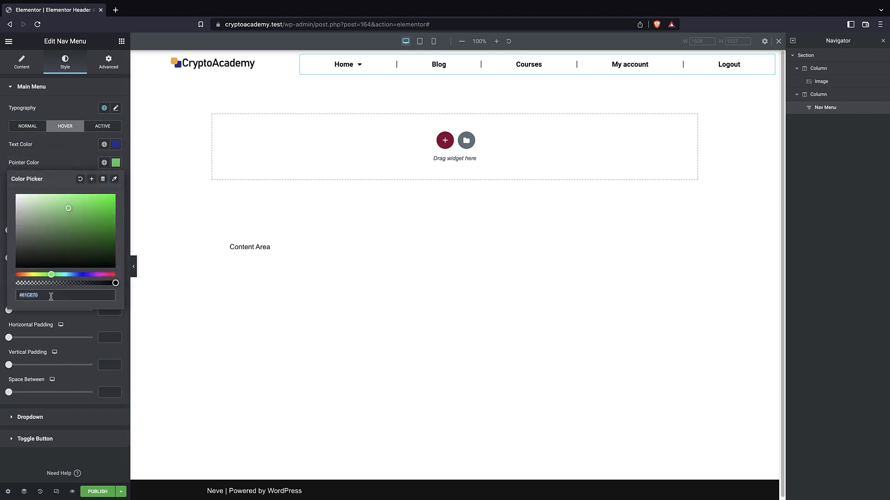
pyautogui.click(116, 163)
pyautogui.click(115, 163)
pyautogui.click(61, 294)
pyautogui.click(62, 172)
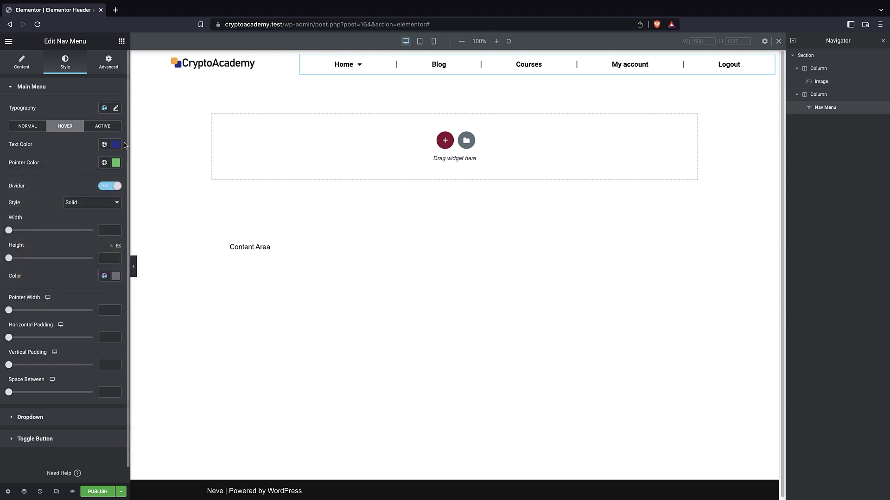
# Copy the main menu's hover text color #2C3494 to its hover pointer color, and set the space between menu items to 43.
pyautogui.click(116, 145)
pyautogui.press('super+c')
pyautogui.click(49, 273)
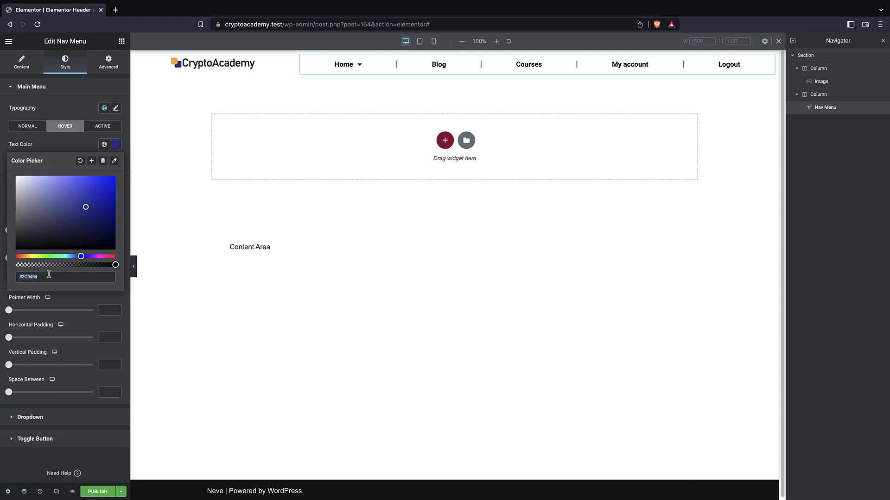
pyautogui.click(60, 148)
pyautogui.click(115, 163)
pyautogui.click(56, 294)
pyautogui.press('super+a')
pyautogui.press('BackSpace')
pyautogui.press('super+v')
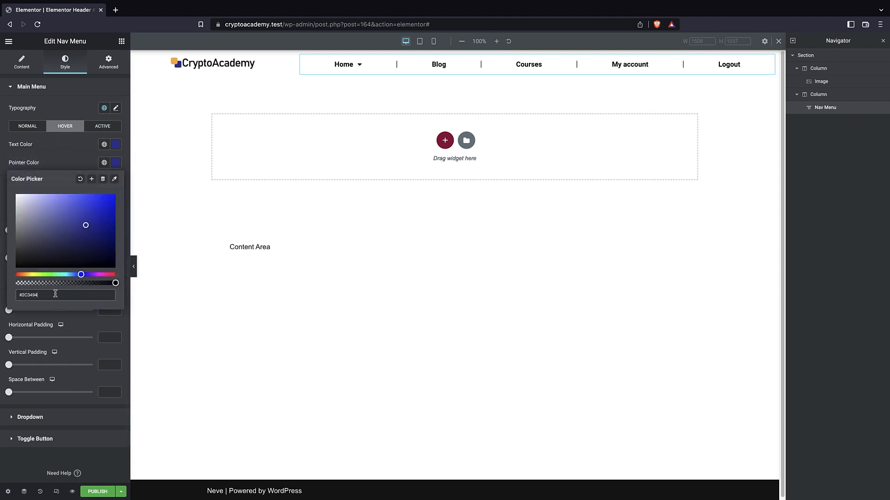
pyautogui.click(63, 166)
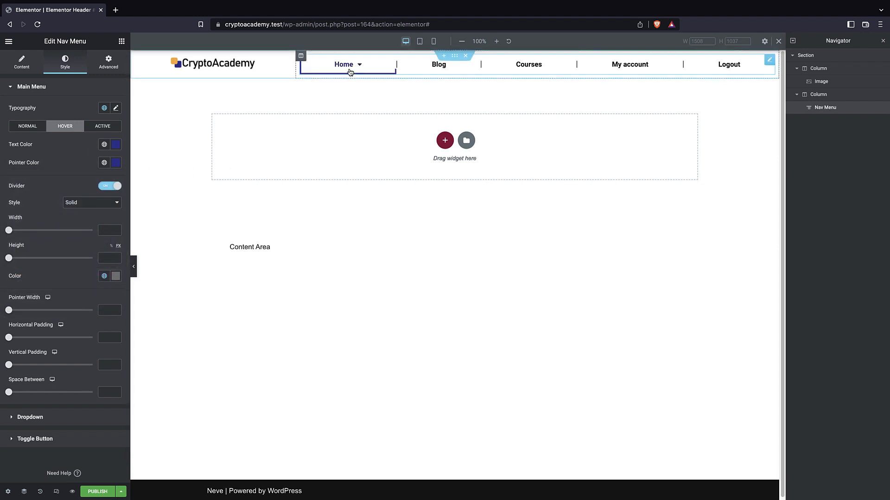
pyautogui.scroll(-1, 54, 250)
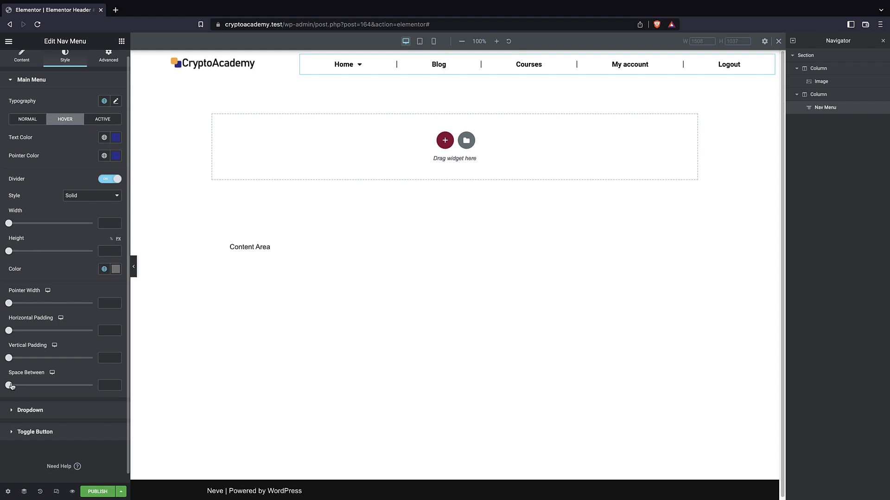
pyautogui.moveTo(10, 386); pyautogui.dragTo(45, 387)
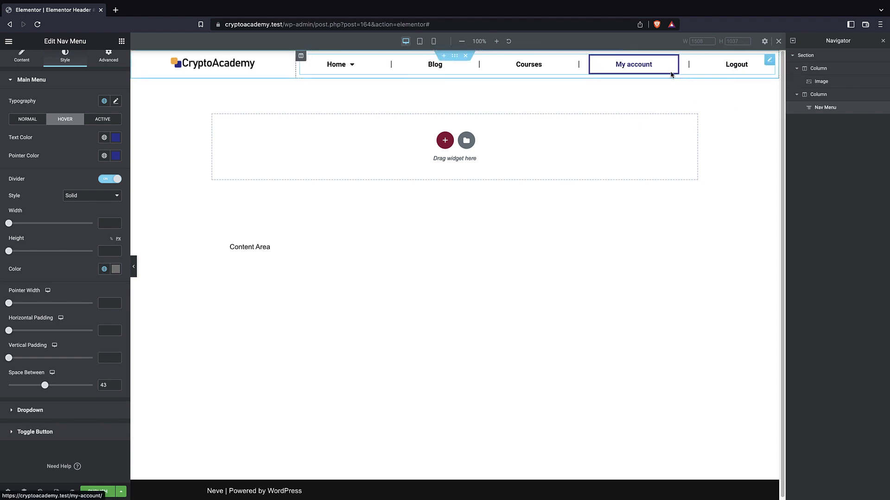
# Duplicate the column holding the navigation menu and delete the Nav Menu from the copy, leaving an empty third column.
pyautogui.click(818, 95)
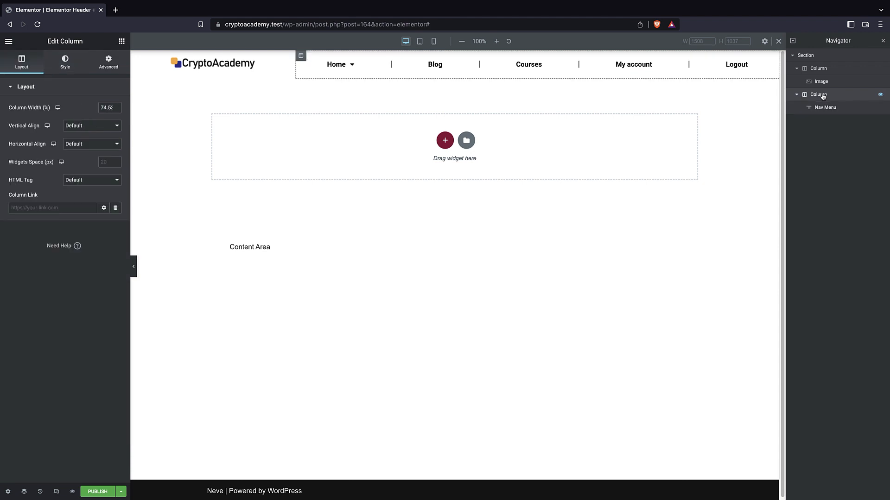
pyautogui.rightClick(817, 96)
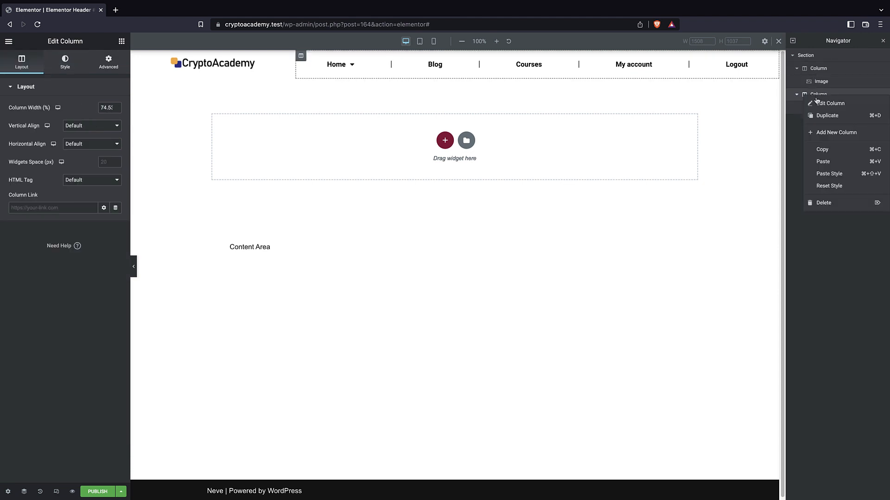
pyautogui.click(823, 116)
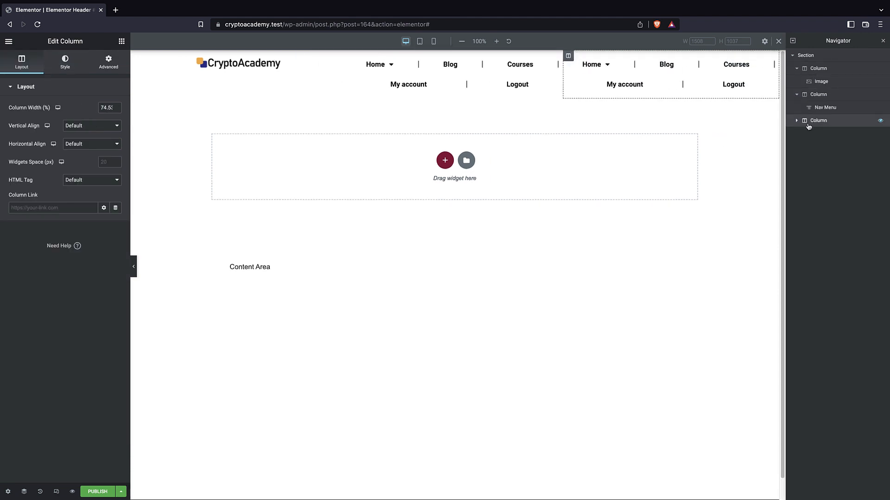
pyautogui.click(794, 123)
pyautogui.click(811, 134)
pyautogui.press('Delete')
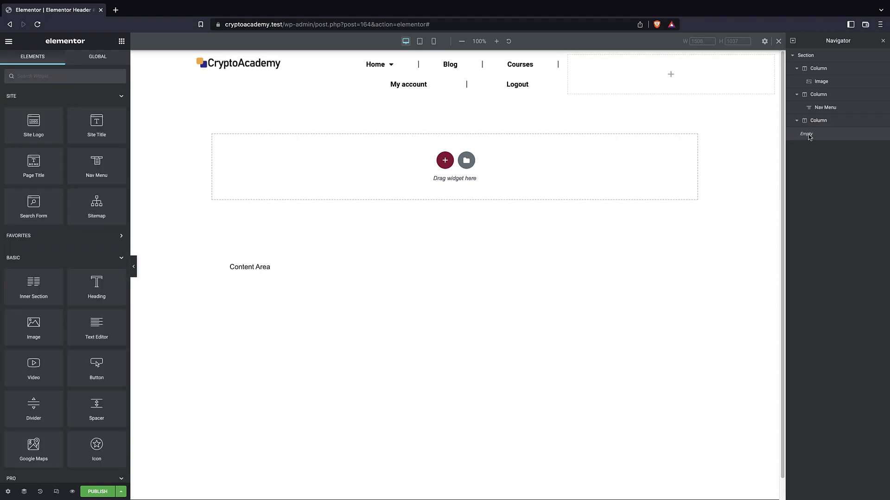
# Narrow the empty third column and the logo column so the whole navigation menu fits on one line.
pyautogui.moveTo(563, 75); pyautogui.dragTo(657, 80)
pyautogui.moveTo(337, 70); pyautogui.dragTo(270, 65)
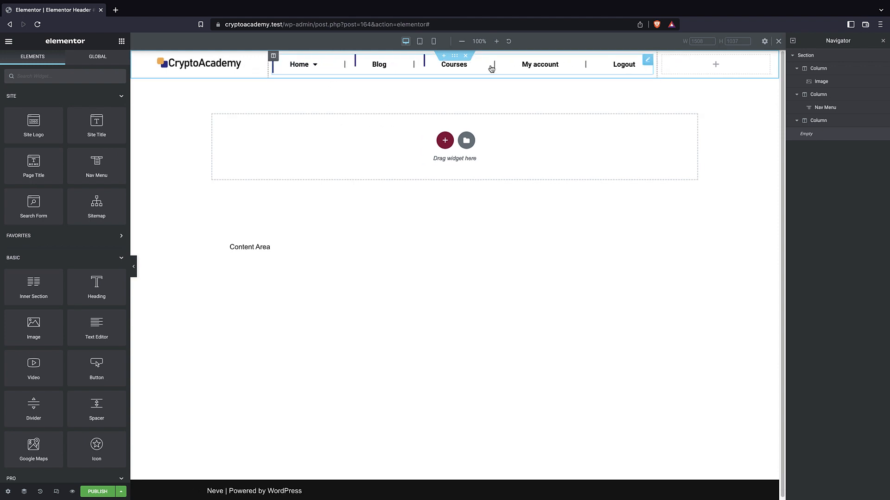
# Try a Search Form widget in the empty third column and delete it again.
pyautogui.moveTo(33, 206); pyautogui.dragTo(710, 69)
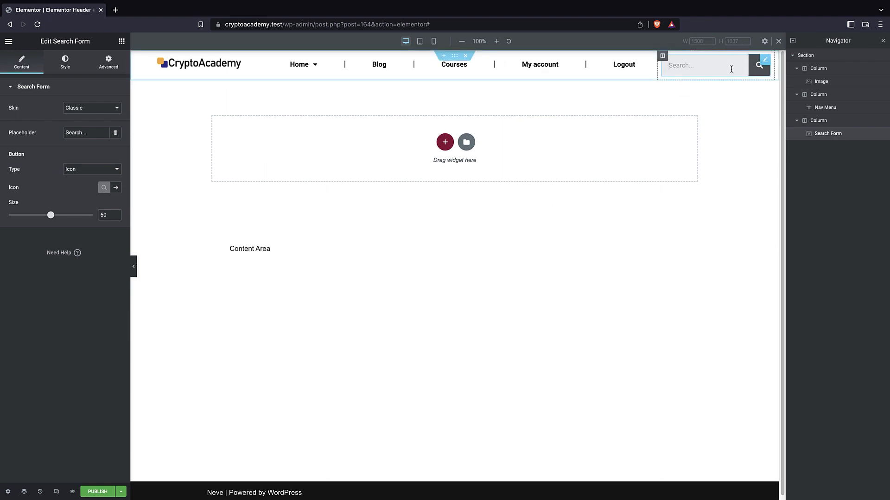
pyautogui.rightClick(812, 135)
pyautogui.click(819, 240)
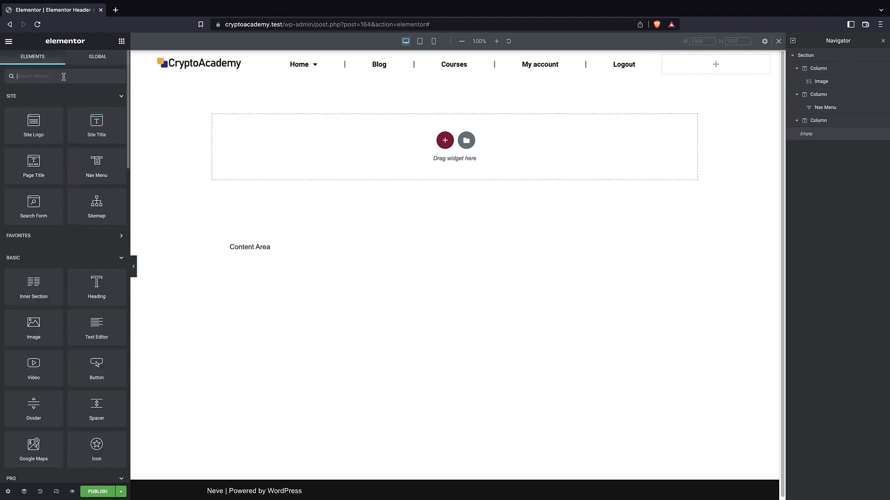
# Find the Button widget, add it to the empty third column, and set its text to "Start now!".
pyautogui.write('BU')
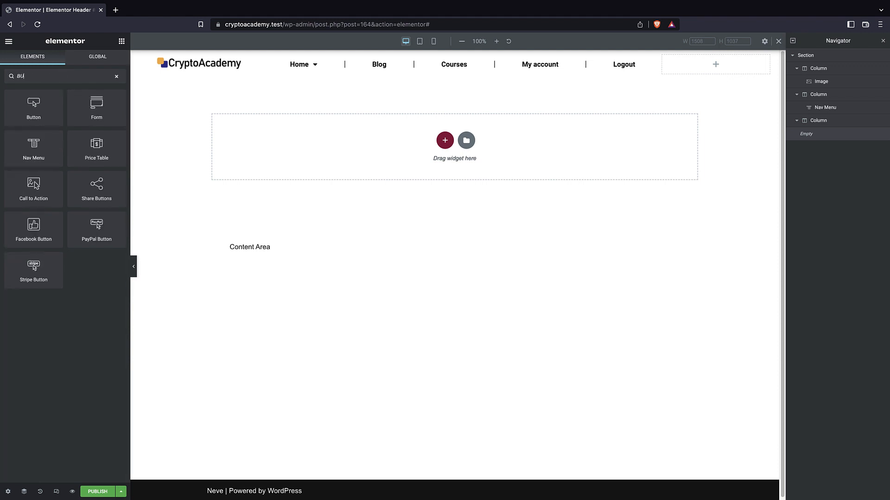
pyautogui.moveTo(41, 112); pyautogui.dragTo(733, 63)
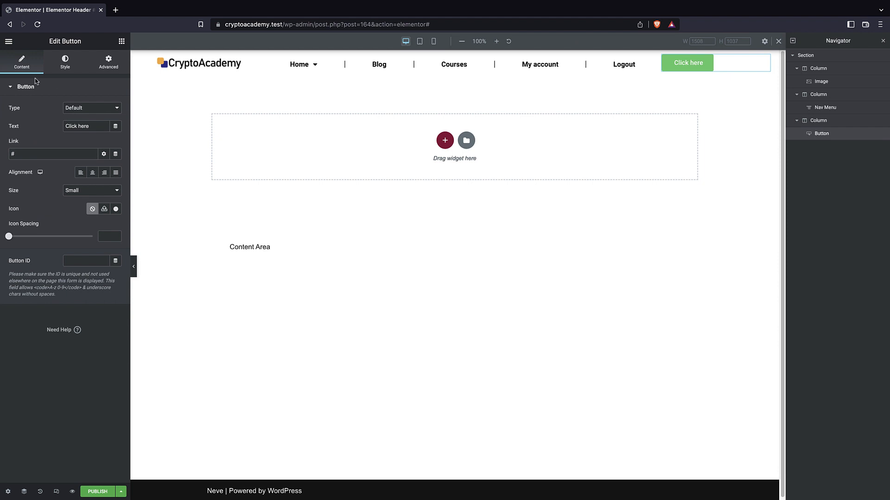
pyautogui.tripleClick(81, 125)
pyautogui.write('Start')
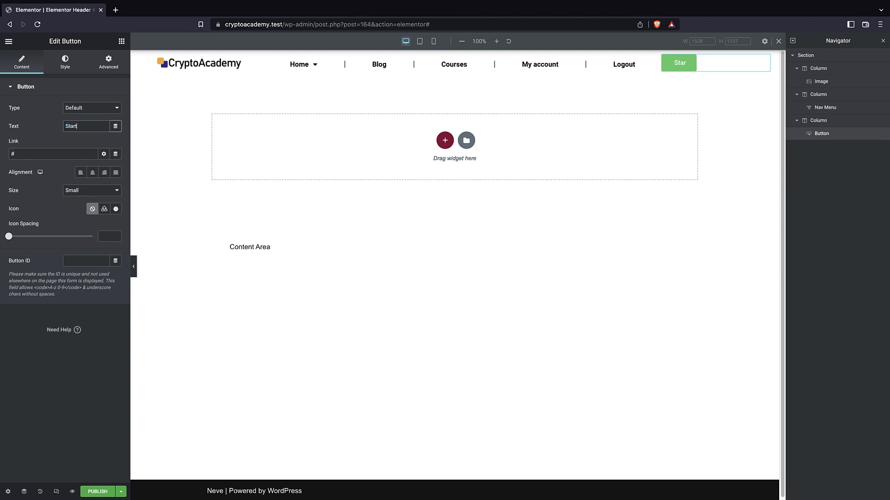
pyautogui.write(' now!')
# Round the button's corners with a border radius of 1 em and set its normal background color to #2C3494.
pyautogui.click(68, 64)
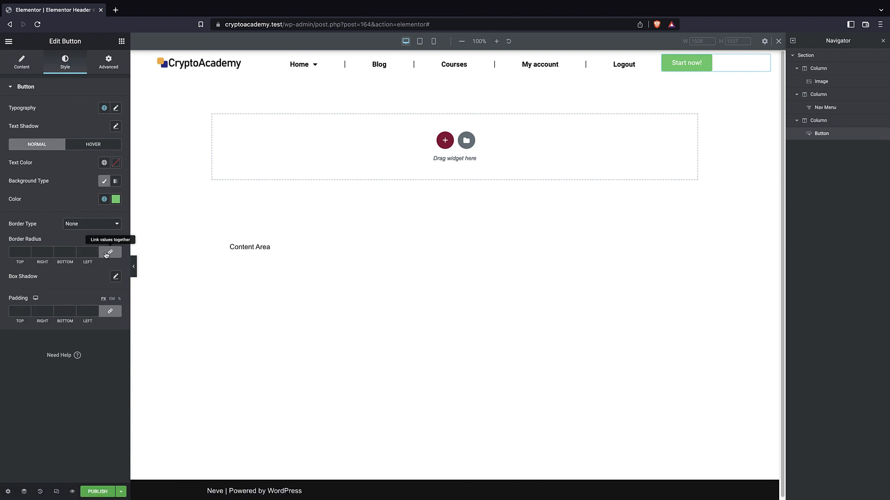
pyautogui.click(118, 240)
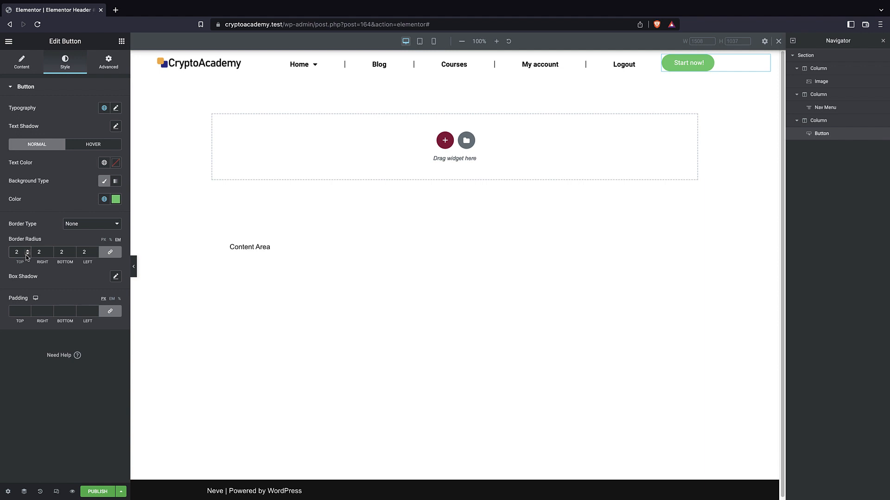
pyautogui.click(116, 200)
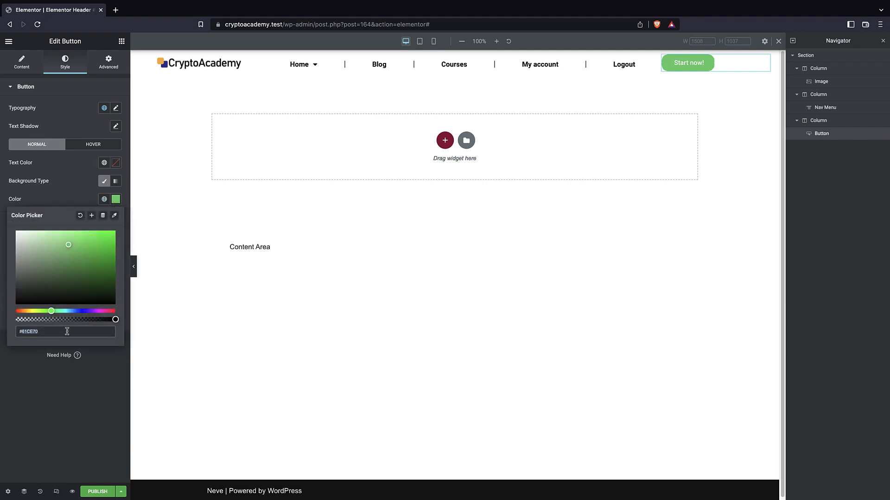
pyautogui.hotkey('ctrl', 'v')
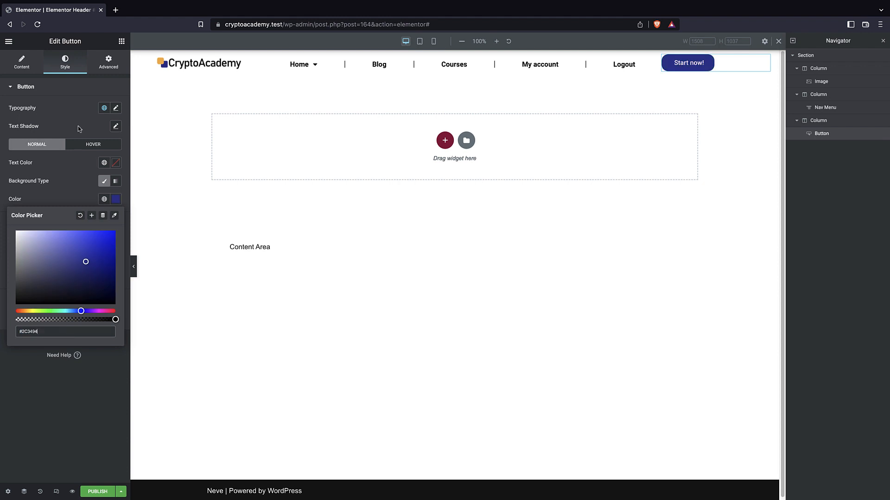
pyautogui.click(81, 120)
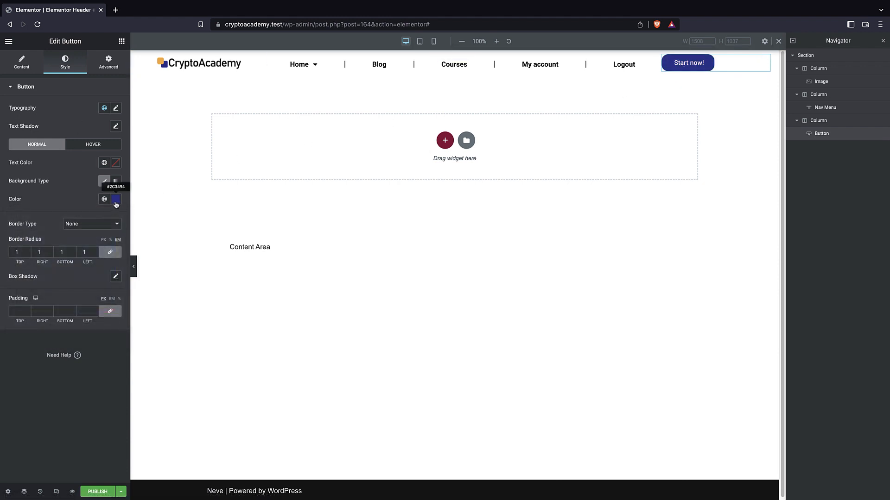
# Set the button's hover background color to a slightly lighter shade of the dark blue #2C3494.
pyautogui.click(88, 146)
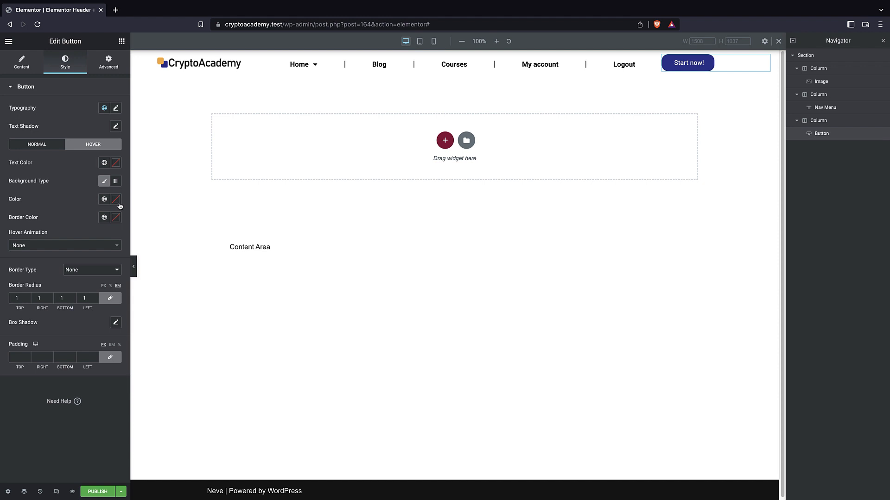
pyautogui.click(117, 200)
pyautogui.hotkey('ctrl', 'v')
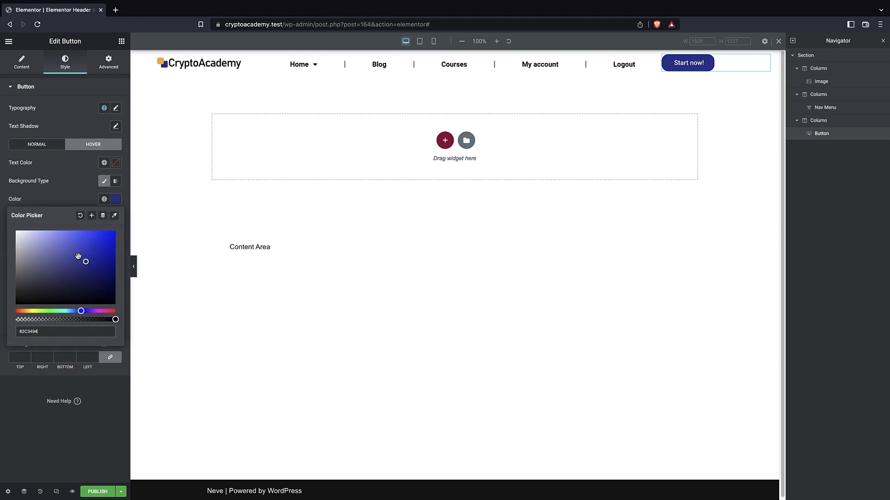
pyautogui.moveTo(79, 250)
pyautogui.mouseDown()
pyautogui.moveTo(77, 242)
pyautogui.moveTo(77, 255)
pyautogui.mouseUp()
pyautogui.click(74, 201)
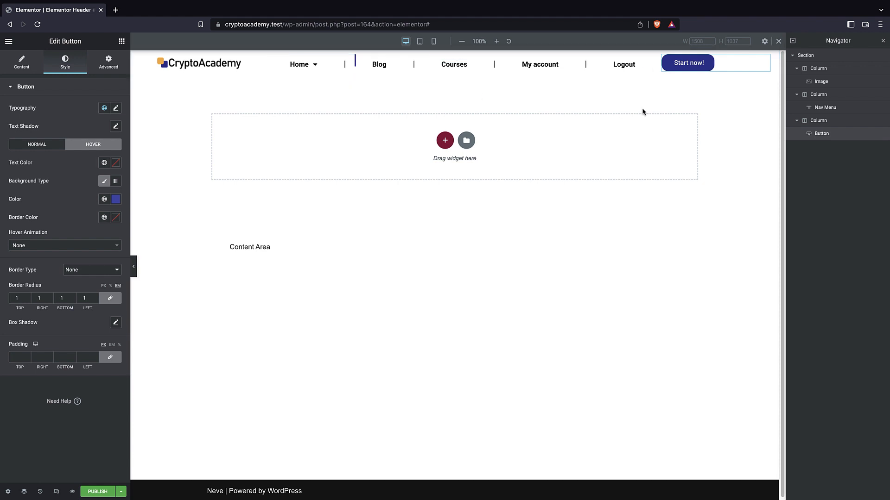
# Give the header section a gradient background with a light gray first color and #8A8A8A as the second color.
pyautogui.click(805, 56)
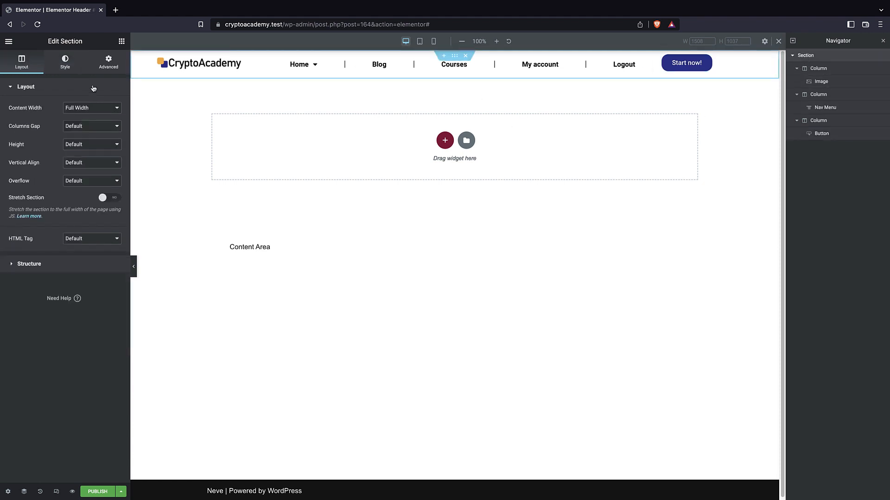
pyautogui.click(69, 67)
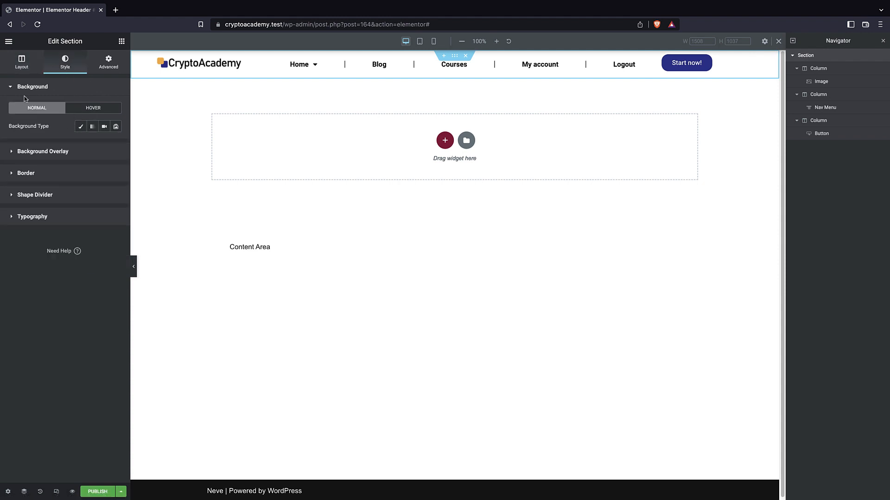
pyautogui.click(93, 127)
pyautogui.click(116, 145)
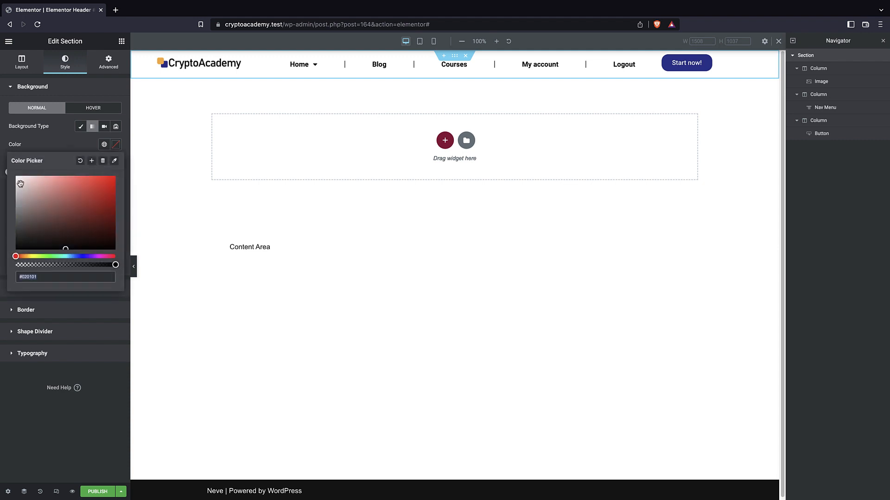
pyautogui.click(18, 179)
pyautogui.moveTo(11, 177); pyautogui.dragTo(8, 190)
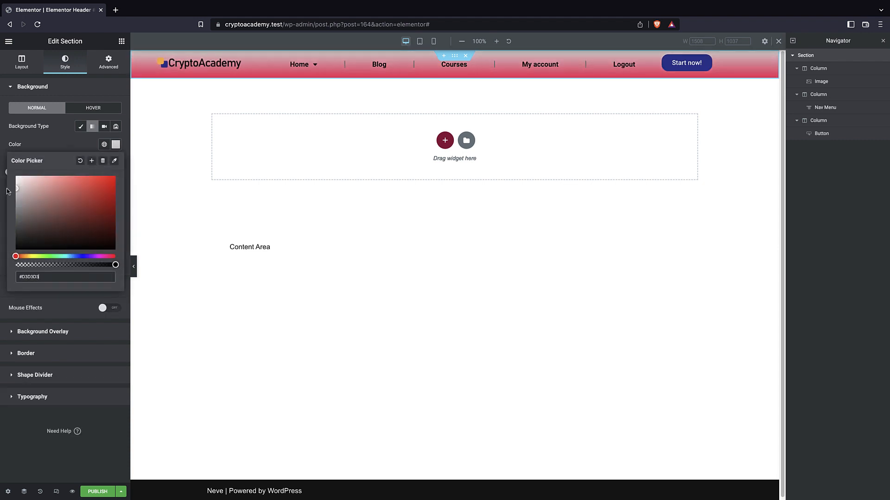
pyautogui.click(5, 190)
pyautogui.click(116, 190)
pyautogui.moveTo(10, 233); pyautogui.dragTo(7, 258)
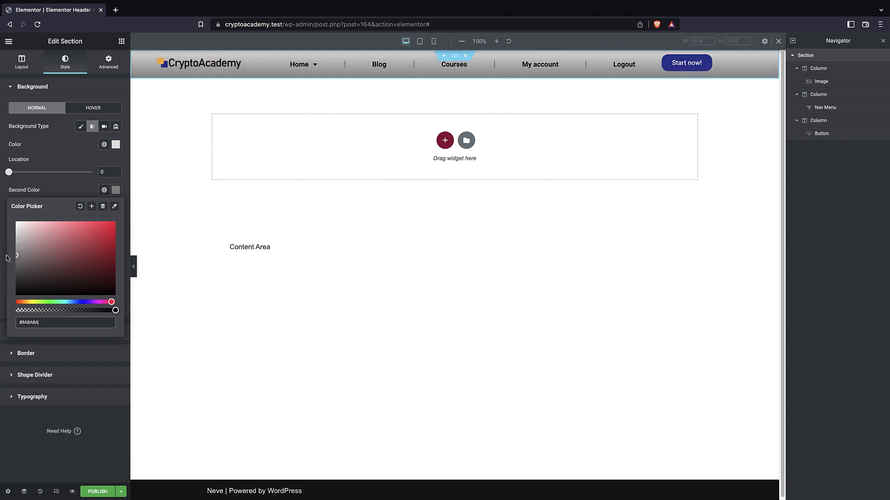
pyautogui.click(43, 166)
# Lighten the header section's background gradient to #FFFFFF for the first color and #B8B8B8 for the second color.
pyautogui.click(116, 145)
pyautogui.click(16, 192)
pyautogui.moveTo(16, 192); pyautogui.dragTo(15, 178)
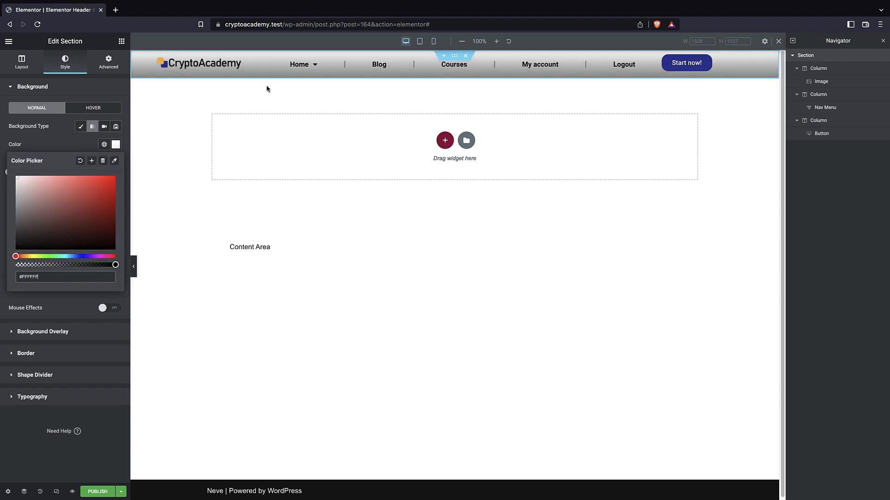
pyautogui.click(48, 150)
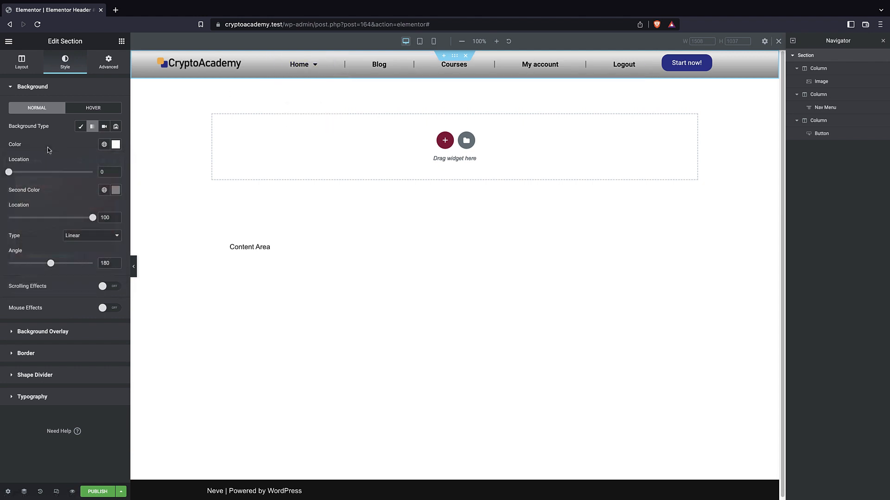
pyautogui.click(116, 191)
pyautogui.moveTo(14, 259); pyautogui.dragTo(11, 244)
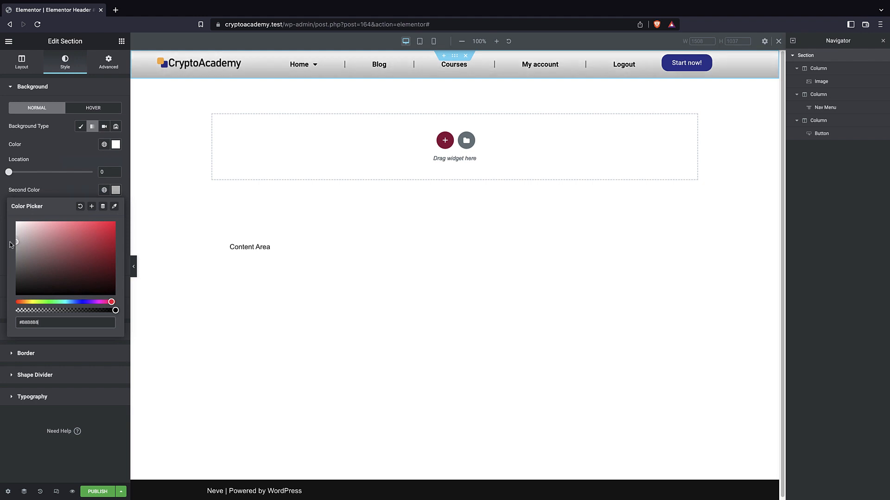
pyautogui.click(47, 160)
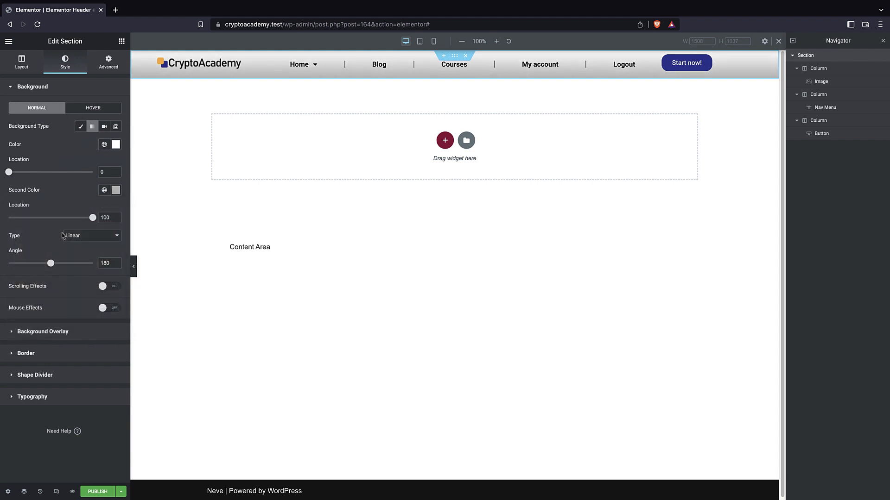
# Add a box shadow to the header section with a horizontal offset of -17 and a blur of 6.
pyautogui.click(27, 353)
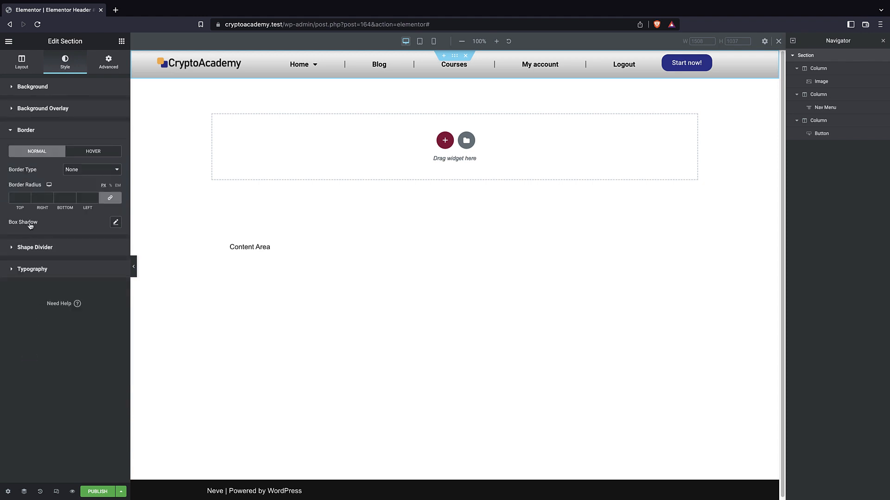
pyautogui.click(116, 223)
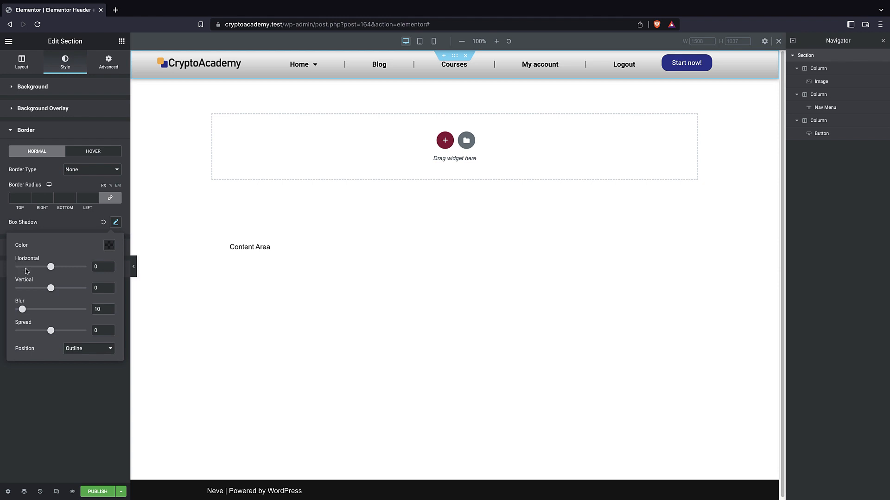
pyautogui.moveTo(51, 267); pyautogui.dragTo(45, 267)
pyautogui.moveTo(22, 309)
pyautogui.mouseDown()
pyautogui.moveTo(9, 314)
pyautogui.moveTo(18, 311)
pyautogui.mouseUp()
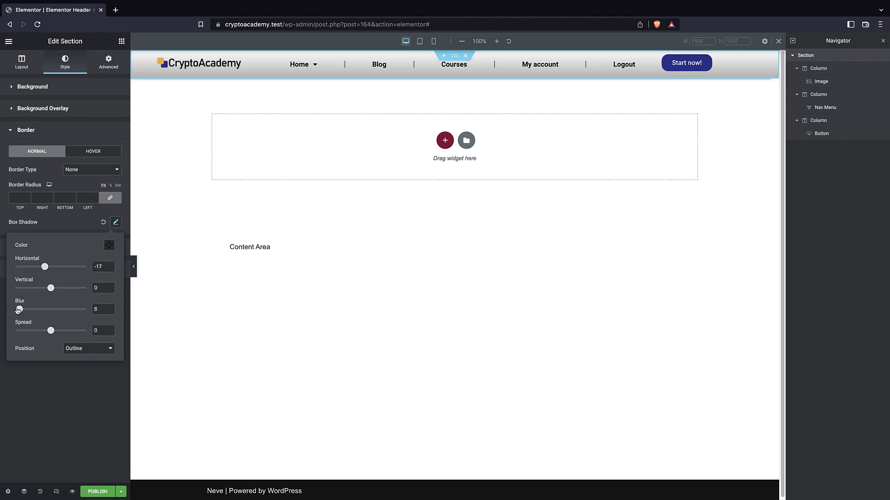
pyautogui.moveTo(45, 266)
pyautogui.mouseDown()
pyautogui.moveTo(59, 268)
pyautogui.moveTo(33, 272)
pyautogui.moveTo(44, 272)
pyautogui.mouseUp()
pyautogui.click(63, 221)
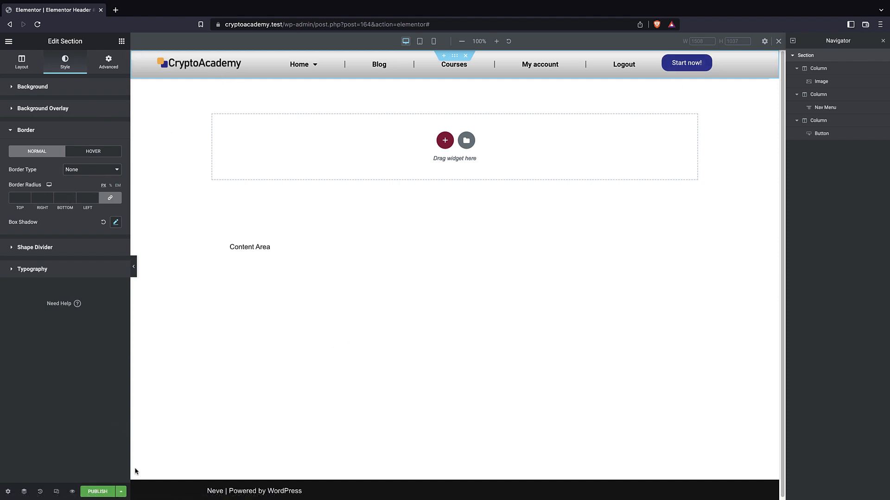
# Start publishing the header template and add a display condition that includes the Entire Site.
pyautogui.click(98, 492)
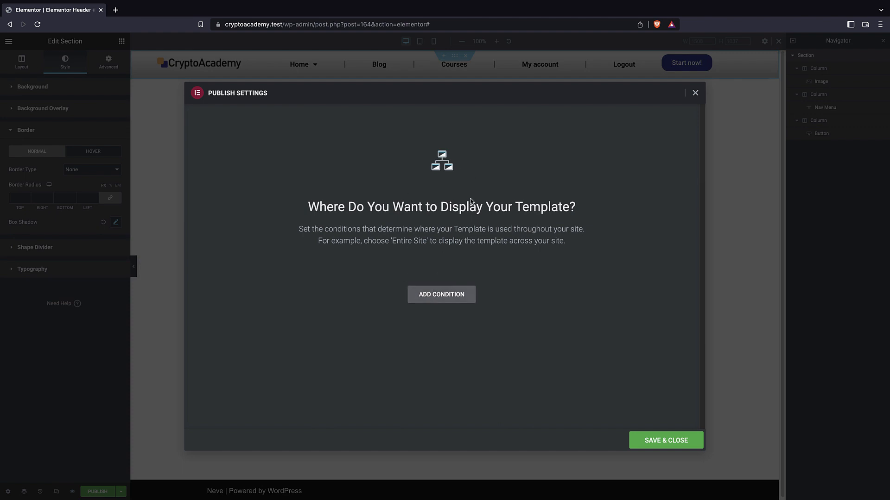
pyautogui.click(424, 299)
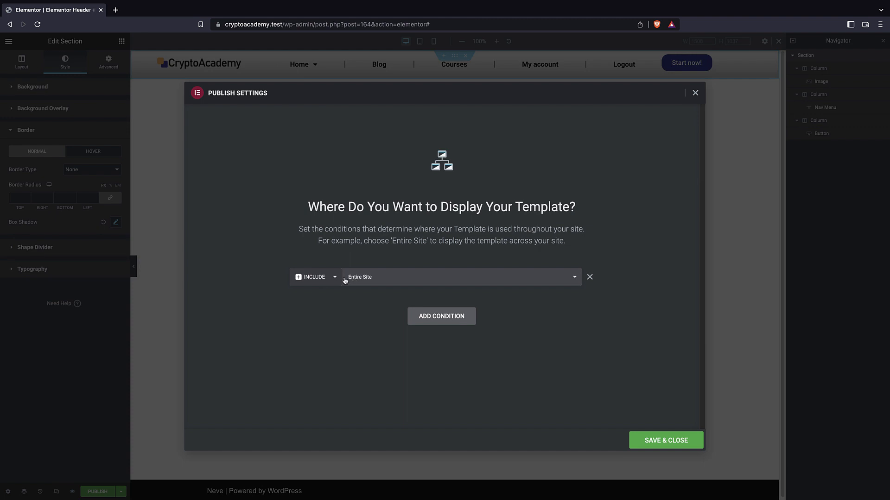
pyautogui.click(364, 280)
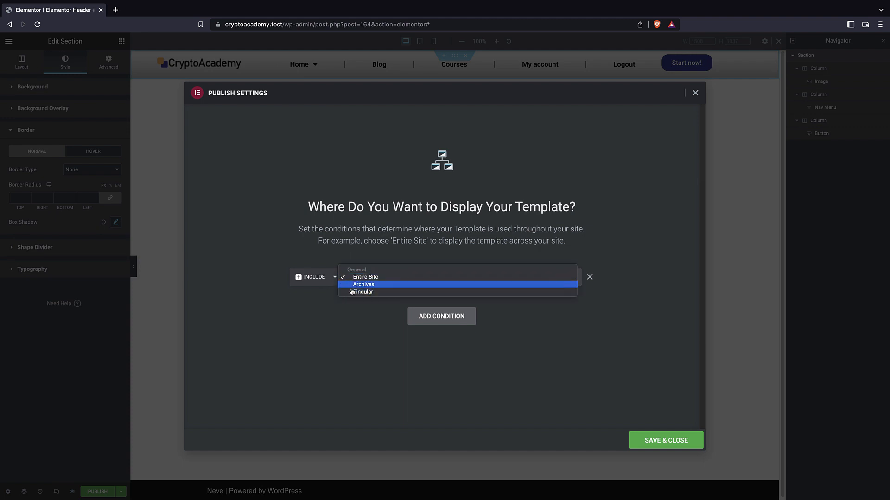
pyautogui.click(298, 307)
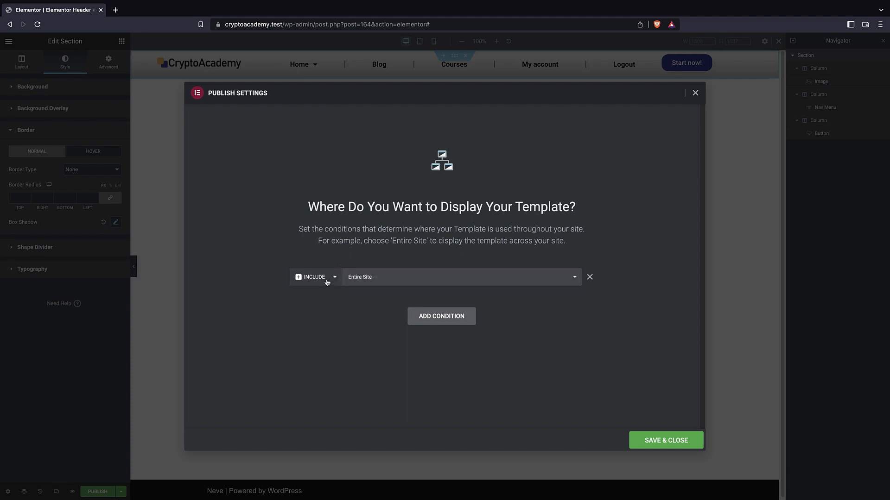
# Add a second display condition that excludes the Entire Site and remove it again.
pyautogui.click(328, 278)
pyautogui.click(281, 250)
pyautogui.click(417, 321)
pyautogui.click(325, 299)
pyautogui.click(315, 306)
pyautogui.click(365, 298)
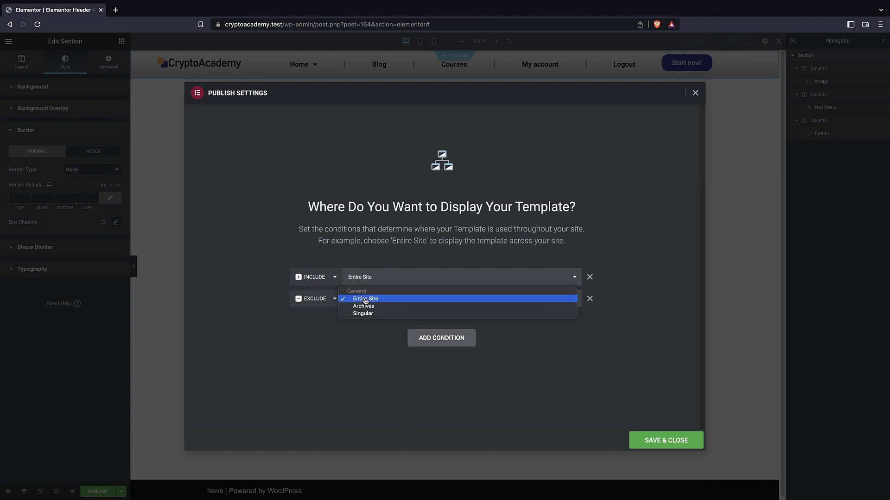
pyautogui.click(364, 300)
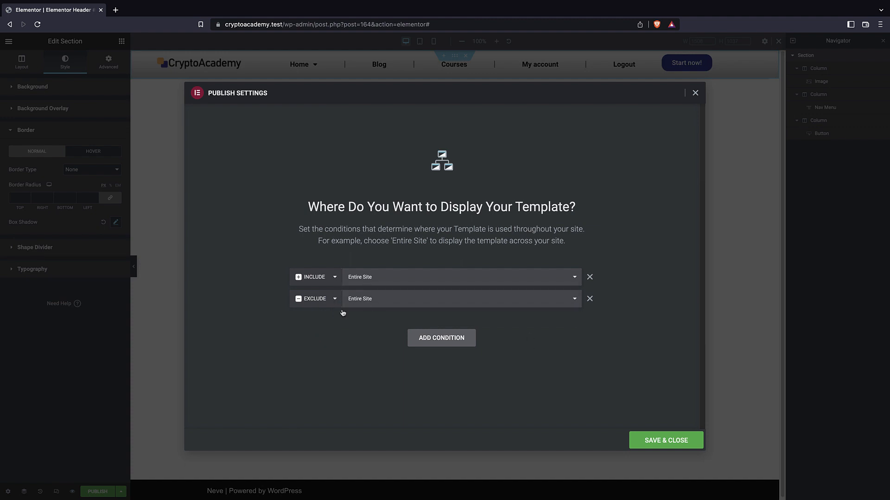
pyautogui.click(589, 301)
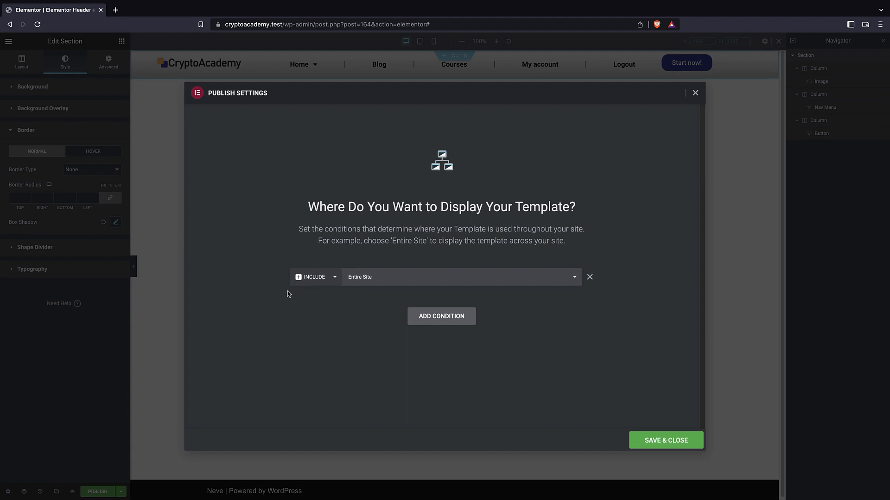
# Save the publish settings to put the header live and load the site's front page at cryptoacademy.test.
pyautogui.click(666, 441)
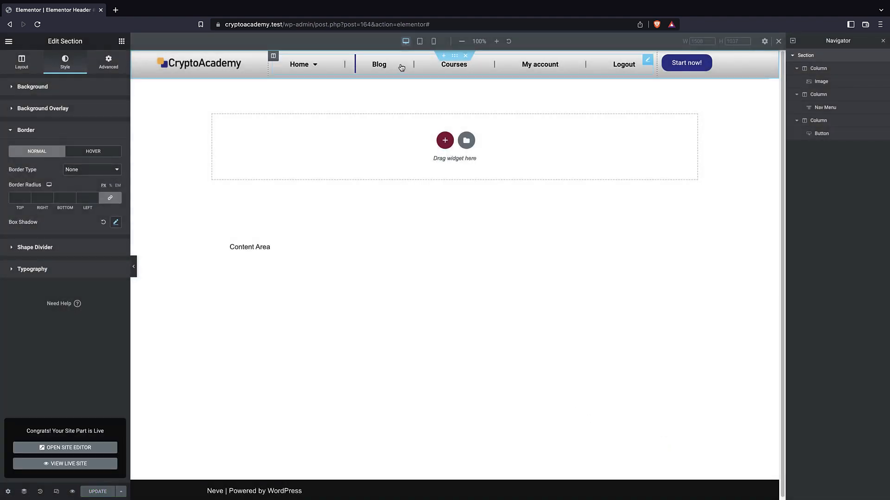
pyautogui.click(429, 25)
pyautogui.moveTo(429, 24); pyautogui.dragTo(284, 25)
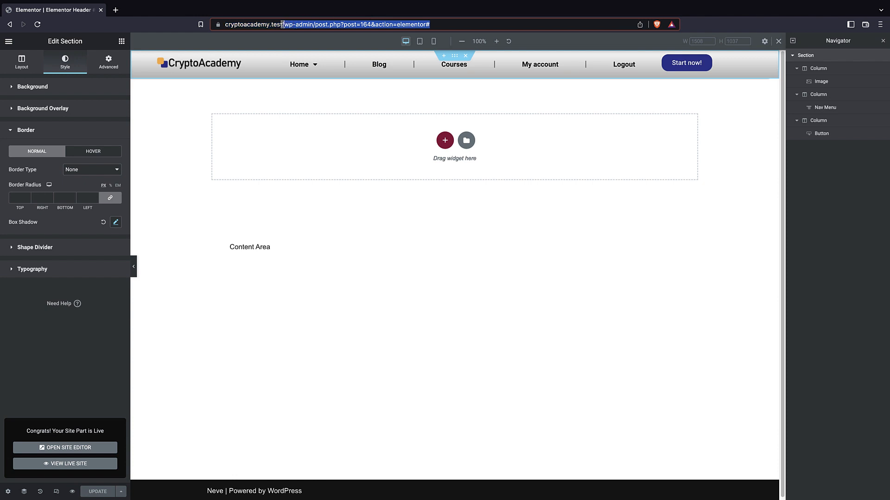
pyautogui.press('BackSpace')
pyautogui.press('Return')
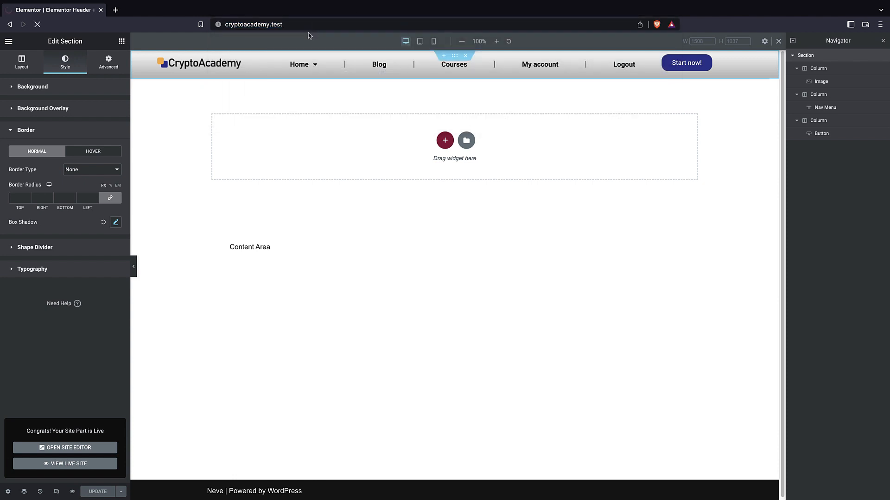